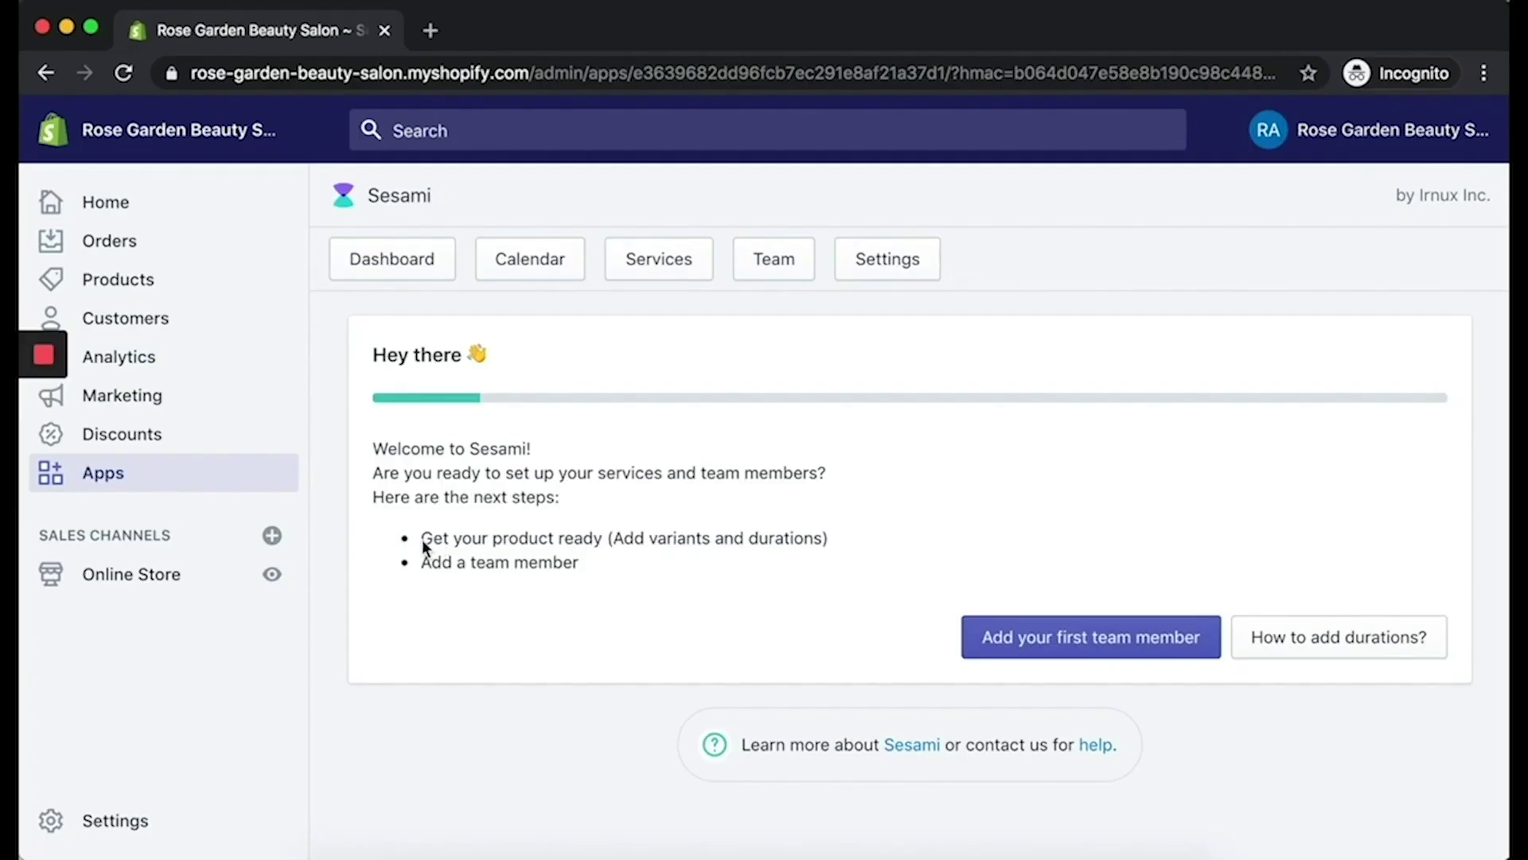
Step: Start a new product from the store's Products page
{"action": "left_click_drag", "start_coordinate": [423, 545], "coordinate": [833, 546]}
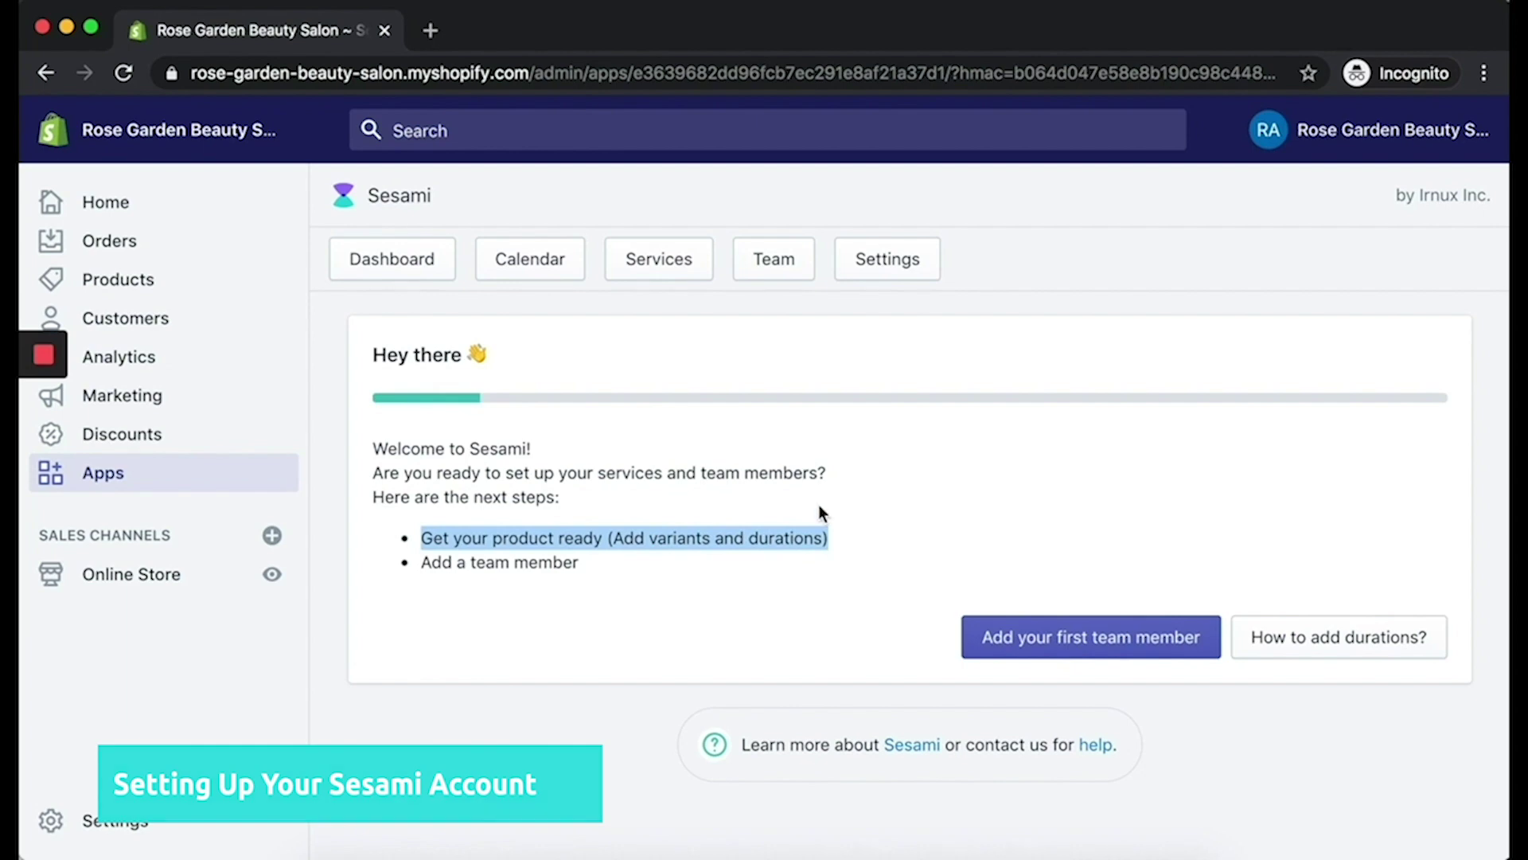
{"action": "left_click", "coordinate": [818, 506]}
{"action": "left_click", "coordinate": [171, 297]}
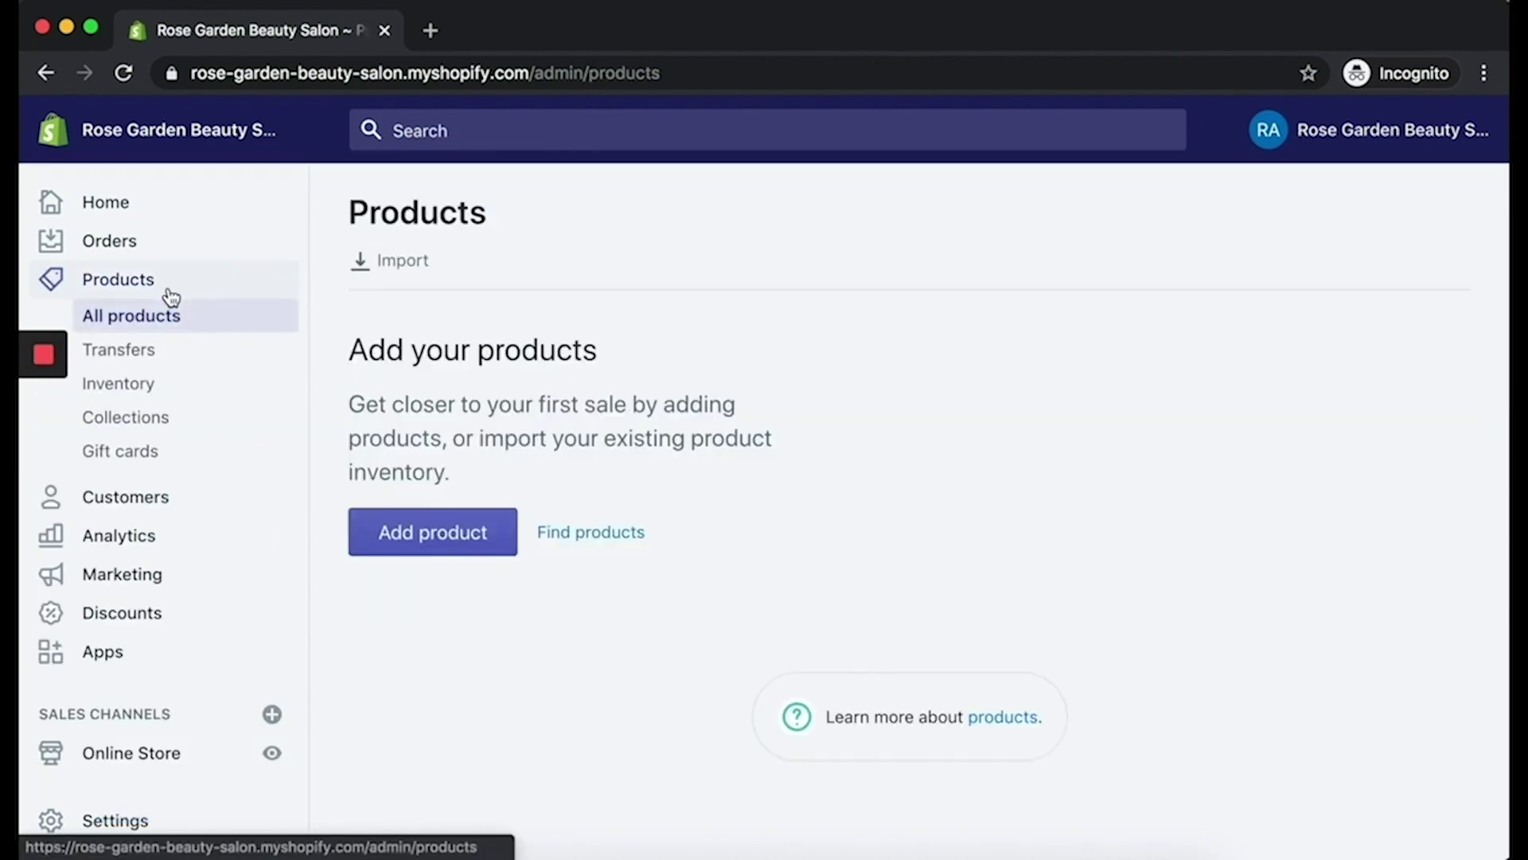
{"action": "left_click", "coordinate": [468, 726]}
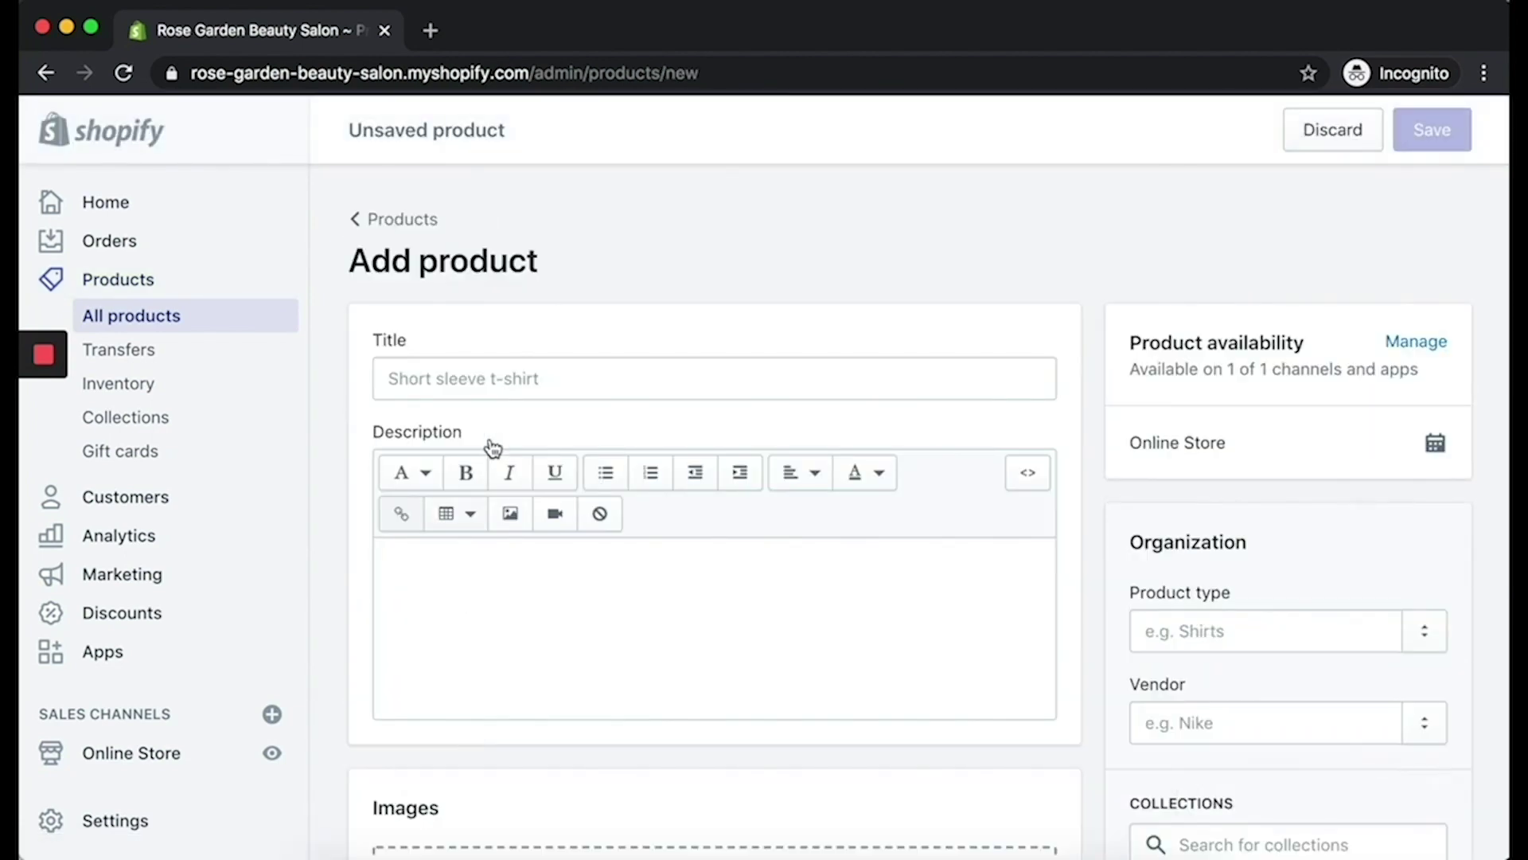
Step: Paste in the title 'Haircuts & Styles' and the salon description
{"action": "left_click", "coordinate": [515, 387]}
{"action": "type", "text": "Haircuts & Styles"}
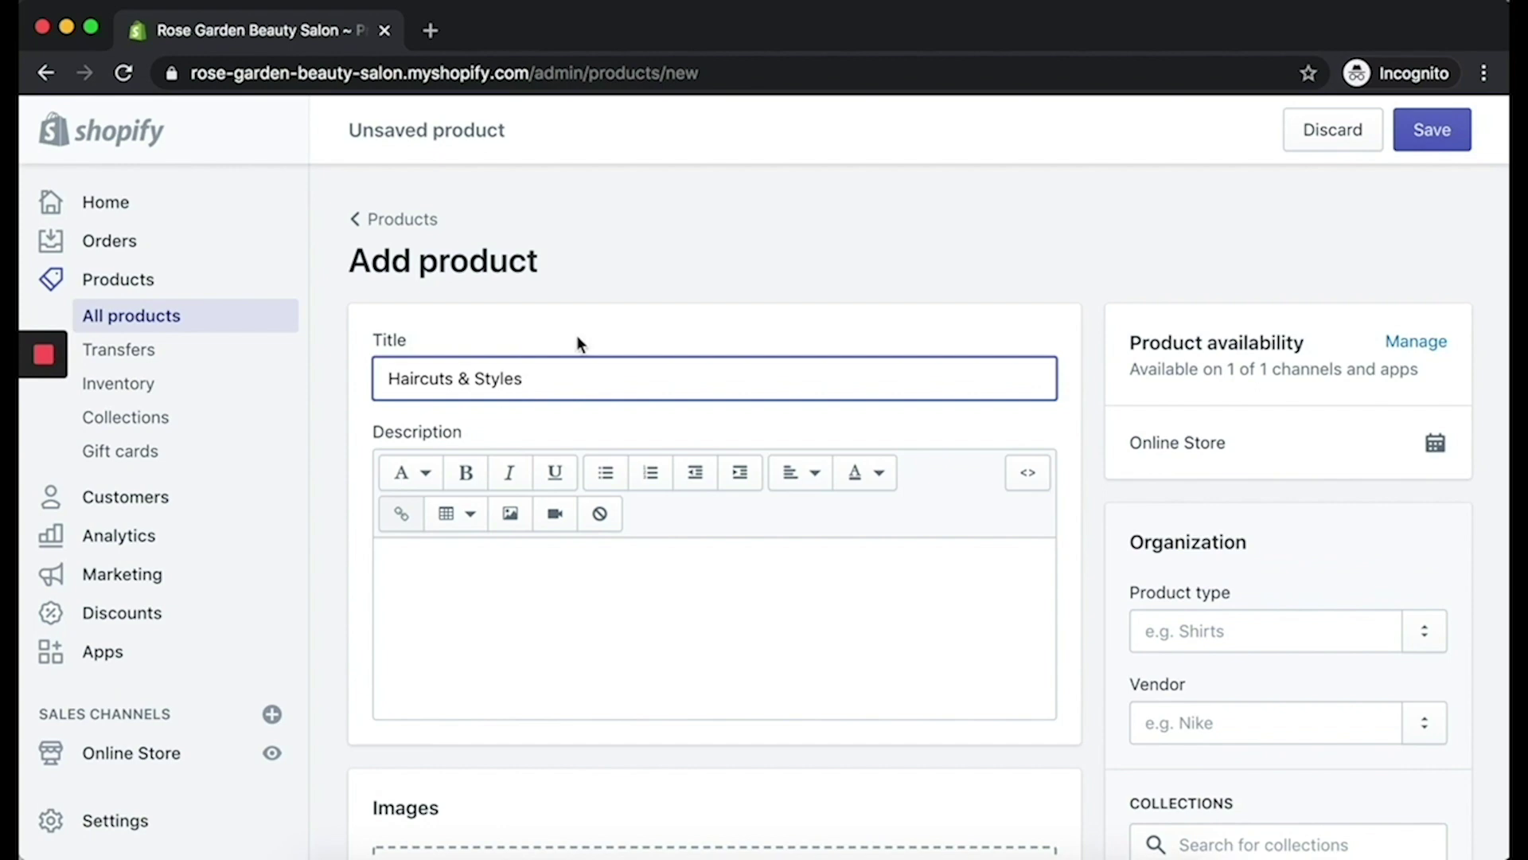
{"action": "left_click", "coordinate": [563, 566]}
{"action": "type", "text": "Cut and color is our specialty here at Rose Garden. Feel free to get creative with any of our stylists, if that's up your alley!"}
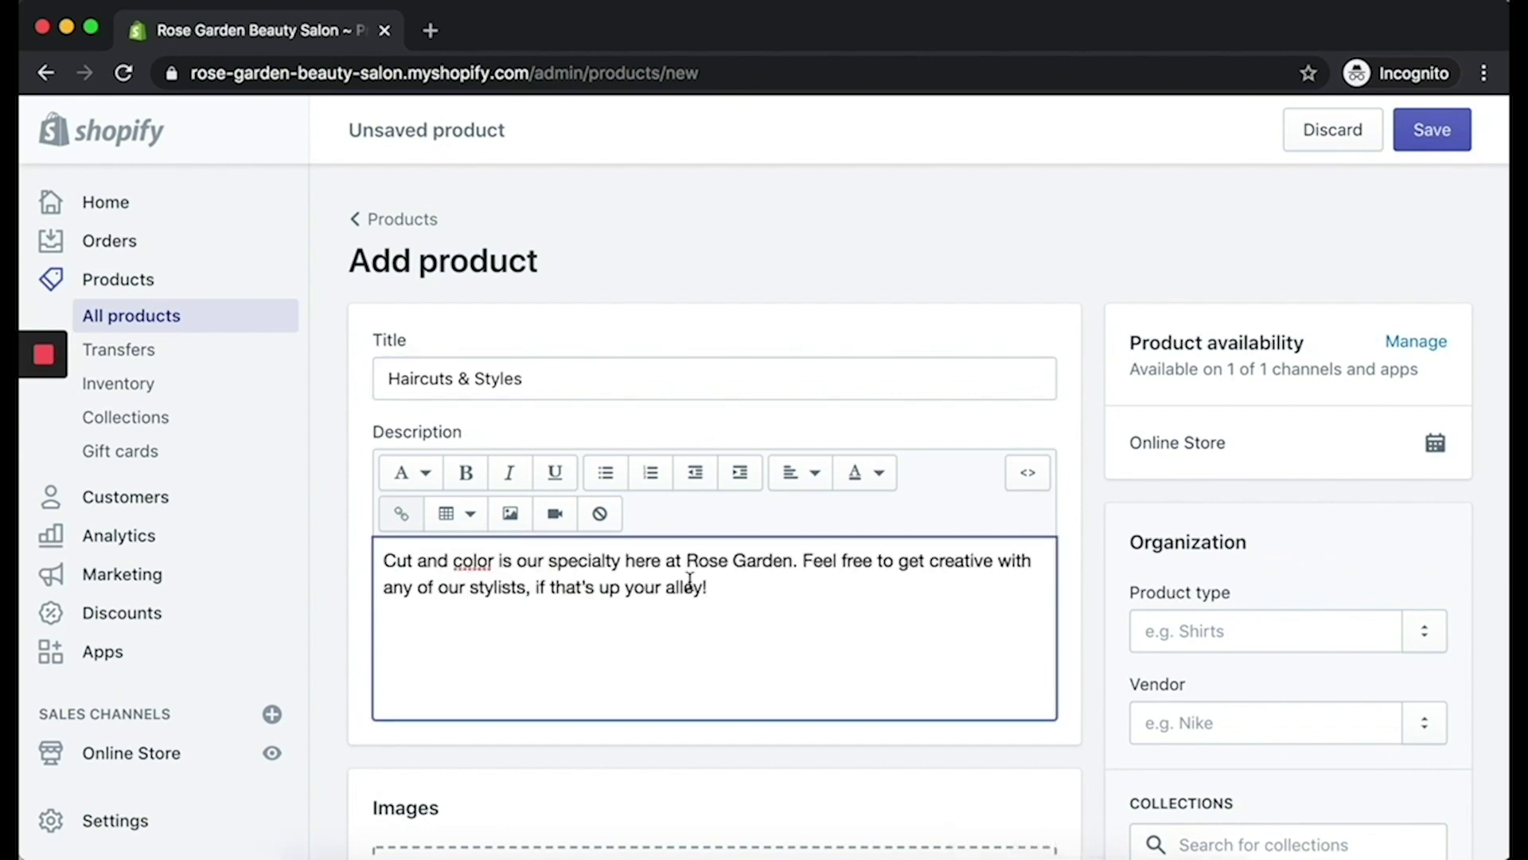
Step: Upload the jpg photo from the Rose Garden folder as the product image
{"action": "scroll", "coordinate": [689, 579], "scroll_direction": "down", "scroll_amount": 3}
{"action": "scroll", "coordinate": [751, 743], "scroll_direction": "down", "scroll_amount": 4}
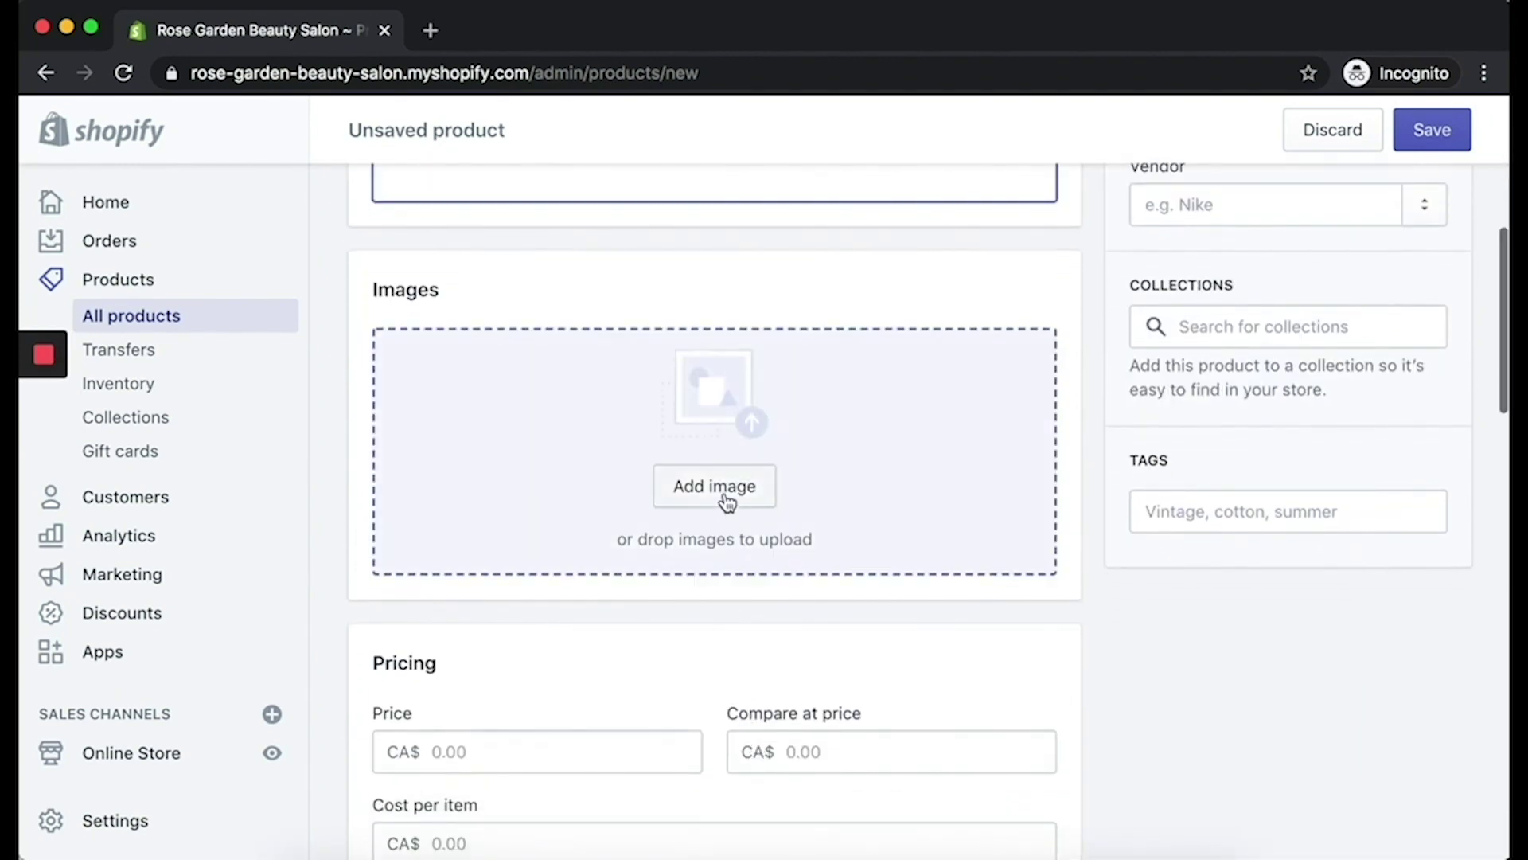
{"action": "left_click", "coordinate": [725, 497]}
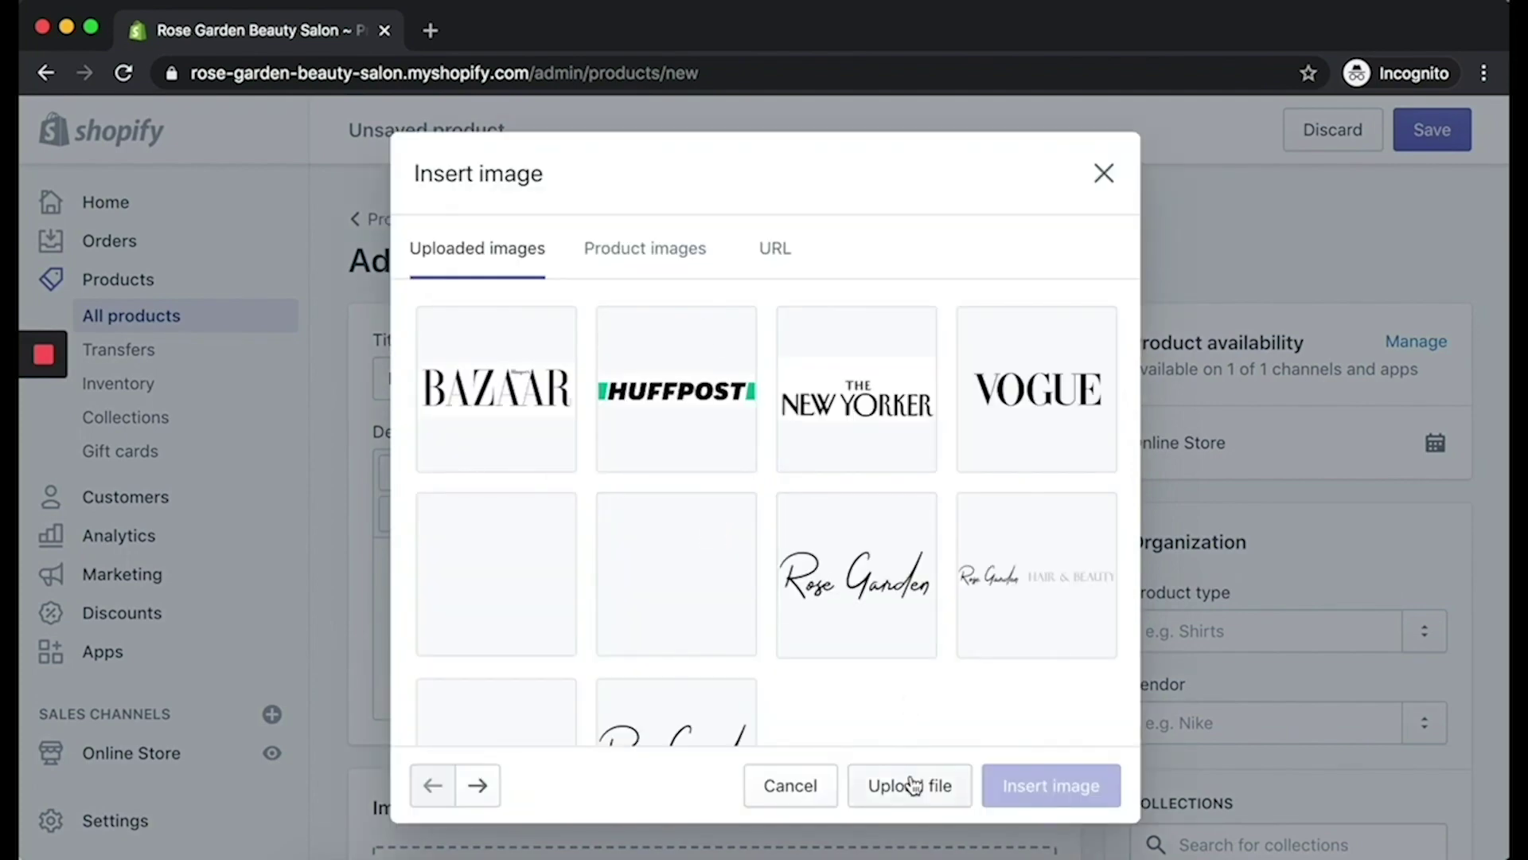
{"action": "left_click", "coordinate": [912, 784]}
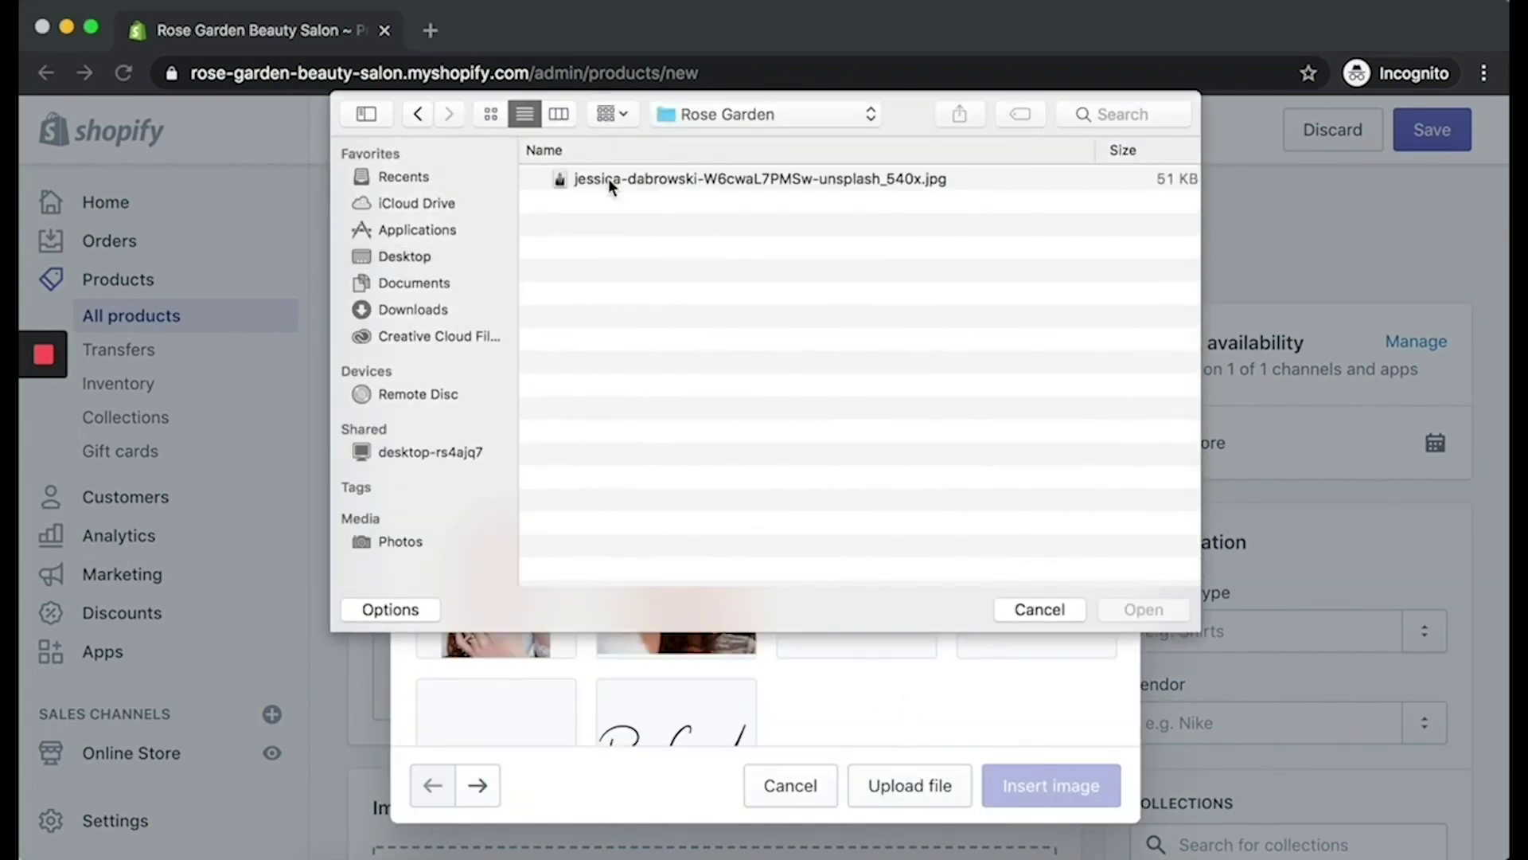
{"action": "left_click", "coordinate": [608, 178]}
{"action": "left_click", "coordinate": [1150, 615]}
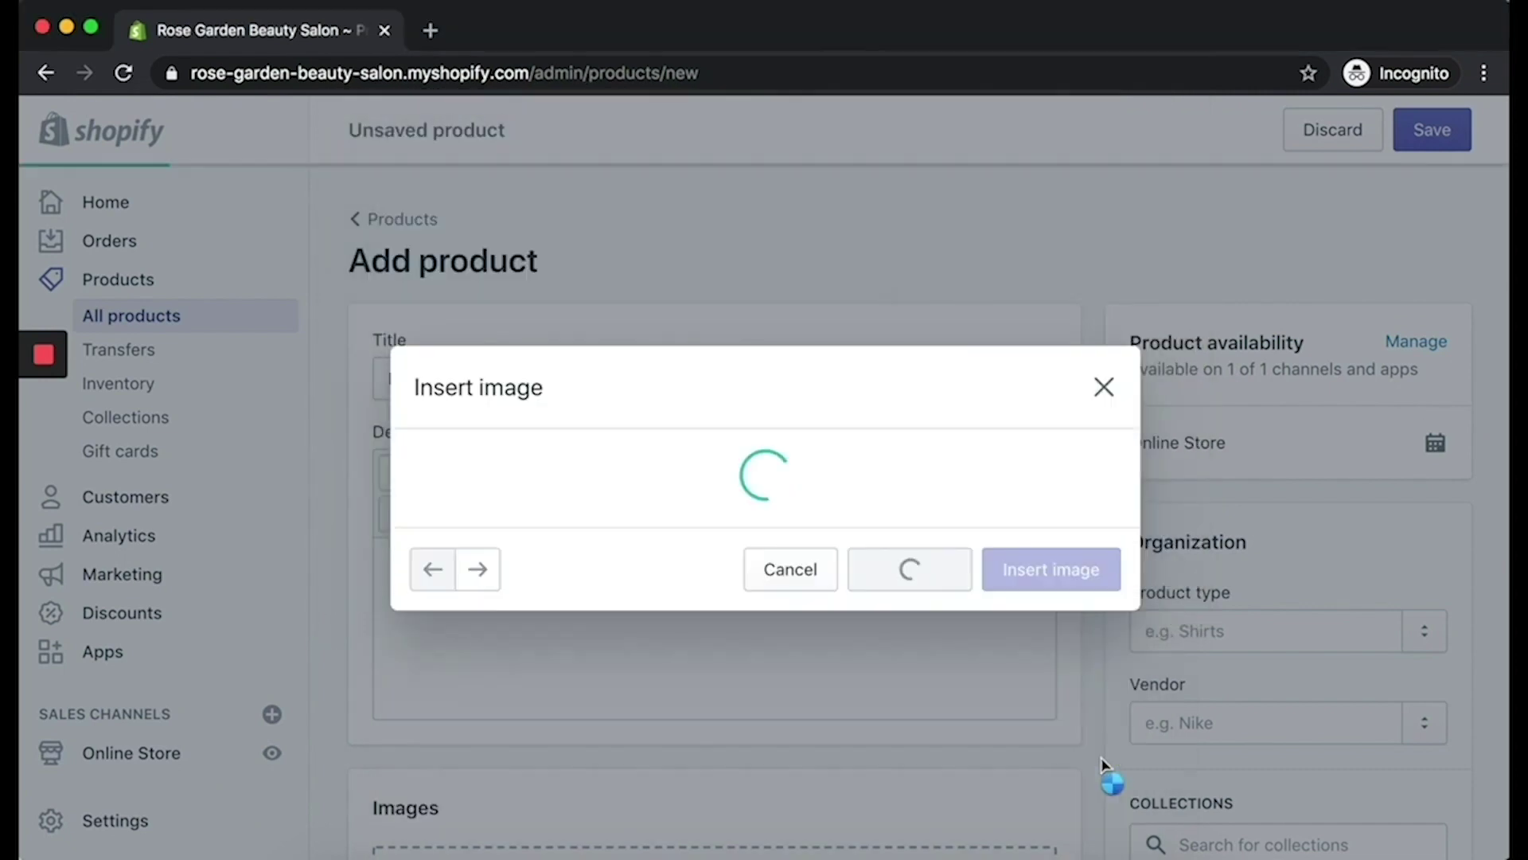
Step: Price the product at 50 with no tax, no quantity tracking and not physical
{"action": "scroll", "coordinate": [776, 508], "scroll_direction": "down", "scroll_amount": 3}
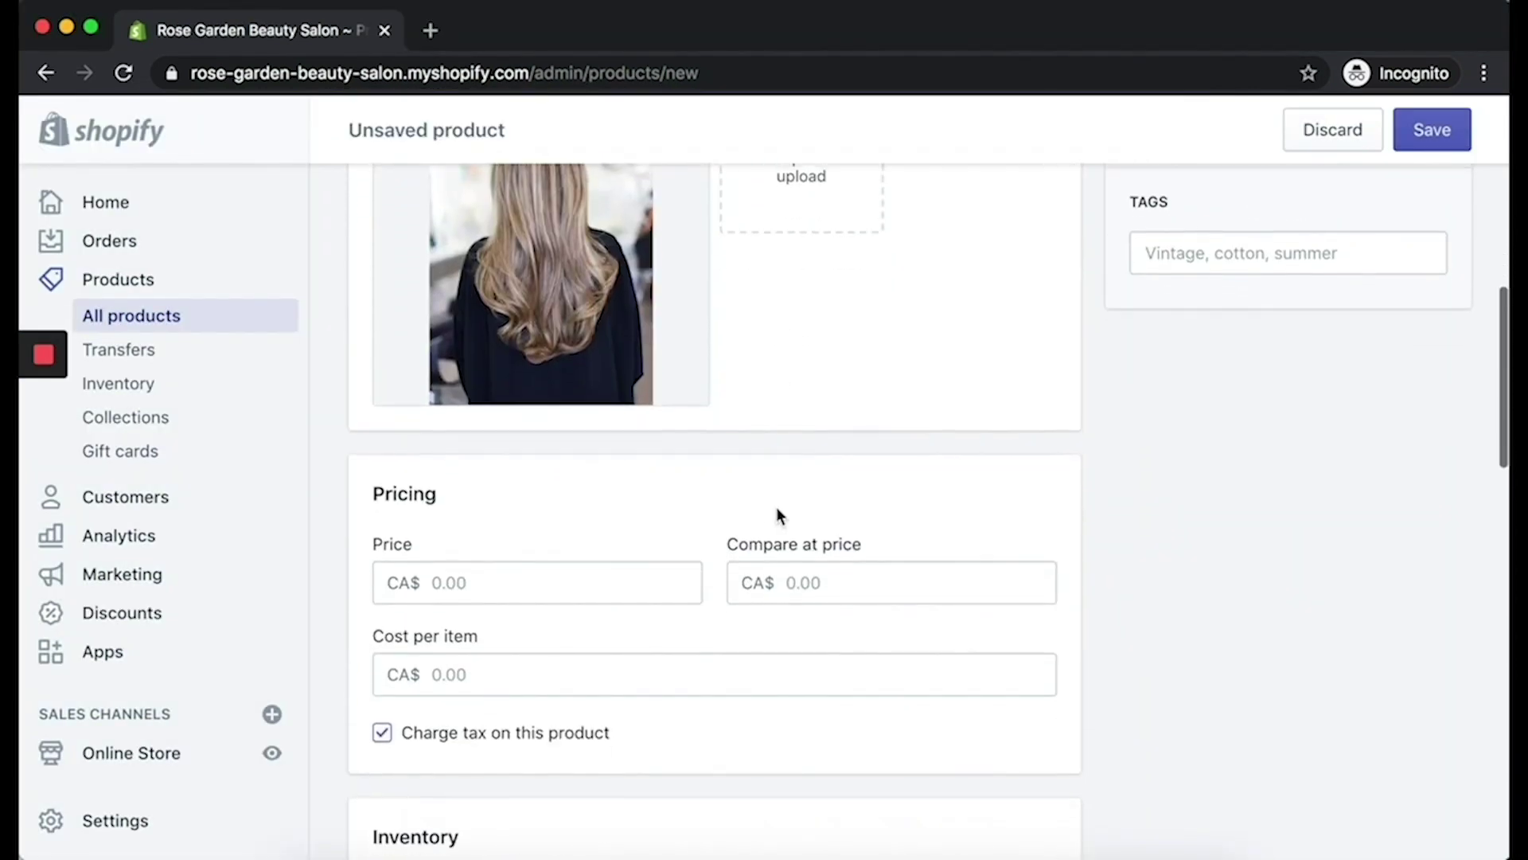
{"action": "left_click", "coordinate": [624, 579]}
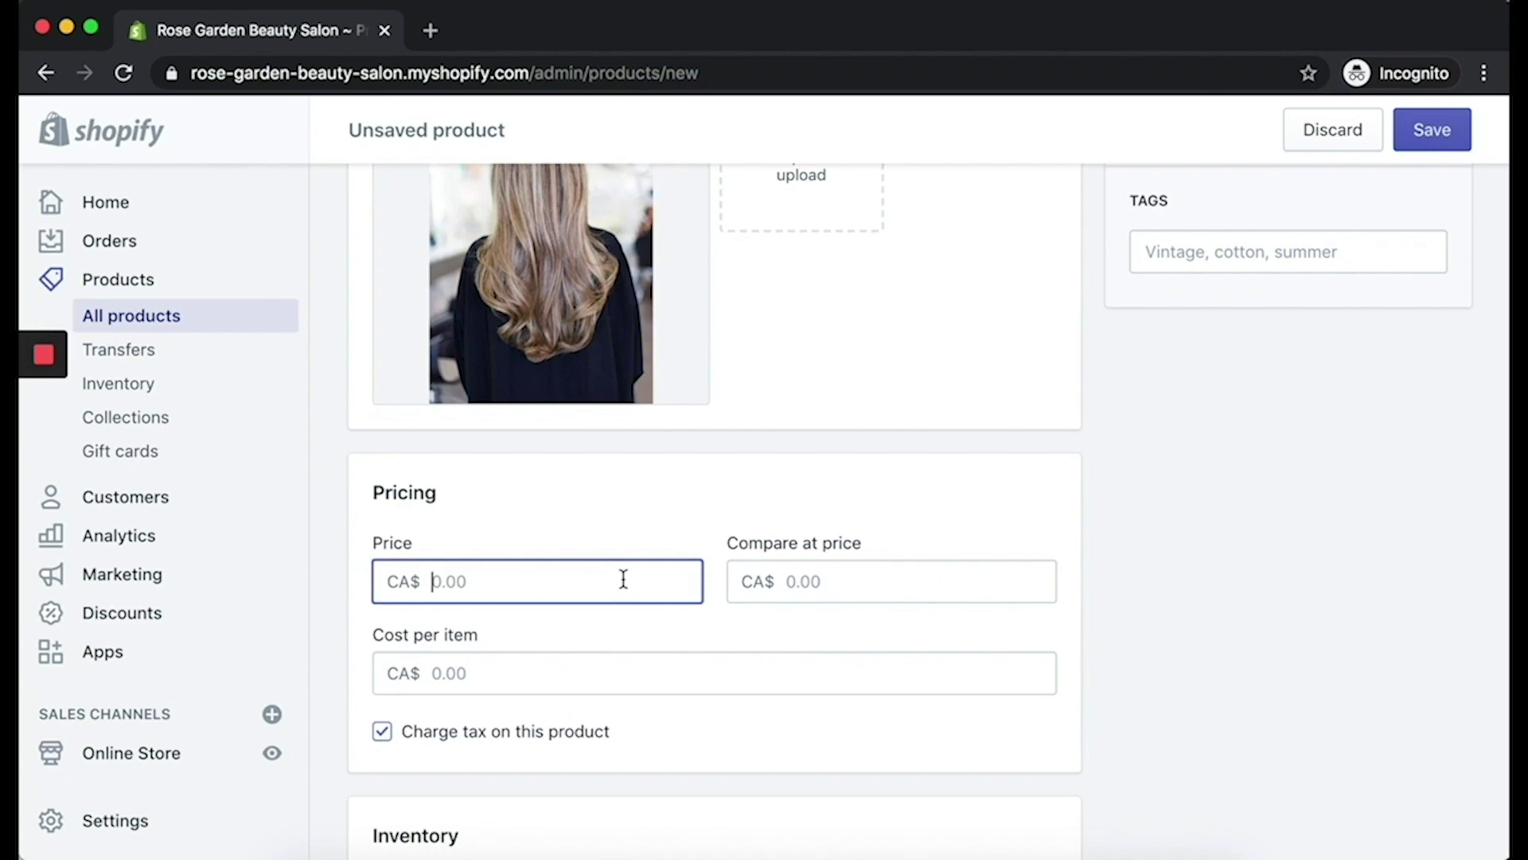
{"action": "type", "text": "50"}
{"action": "left_click", "coordinate": [498, 740]}
{"action": "scroll", "coordinate": [671, 703], "scroll_direction": "down", "scroll_amount": 5}
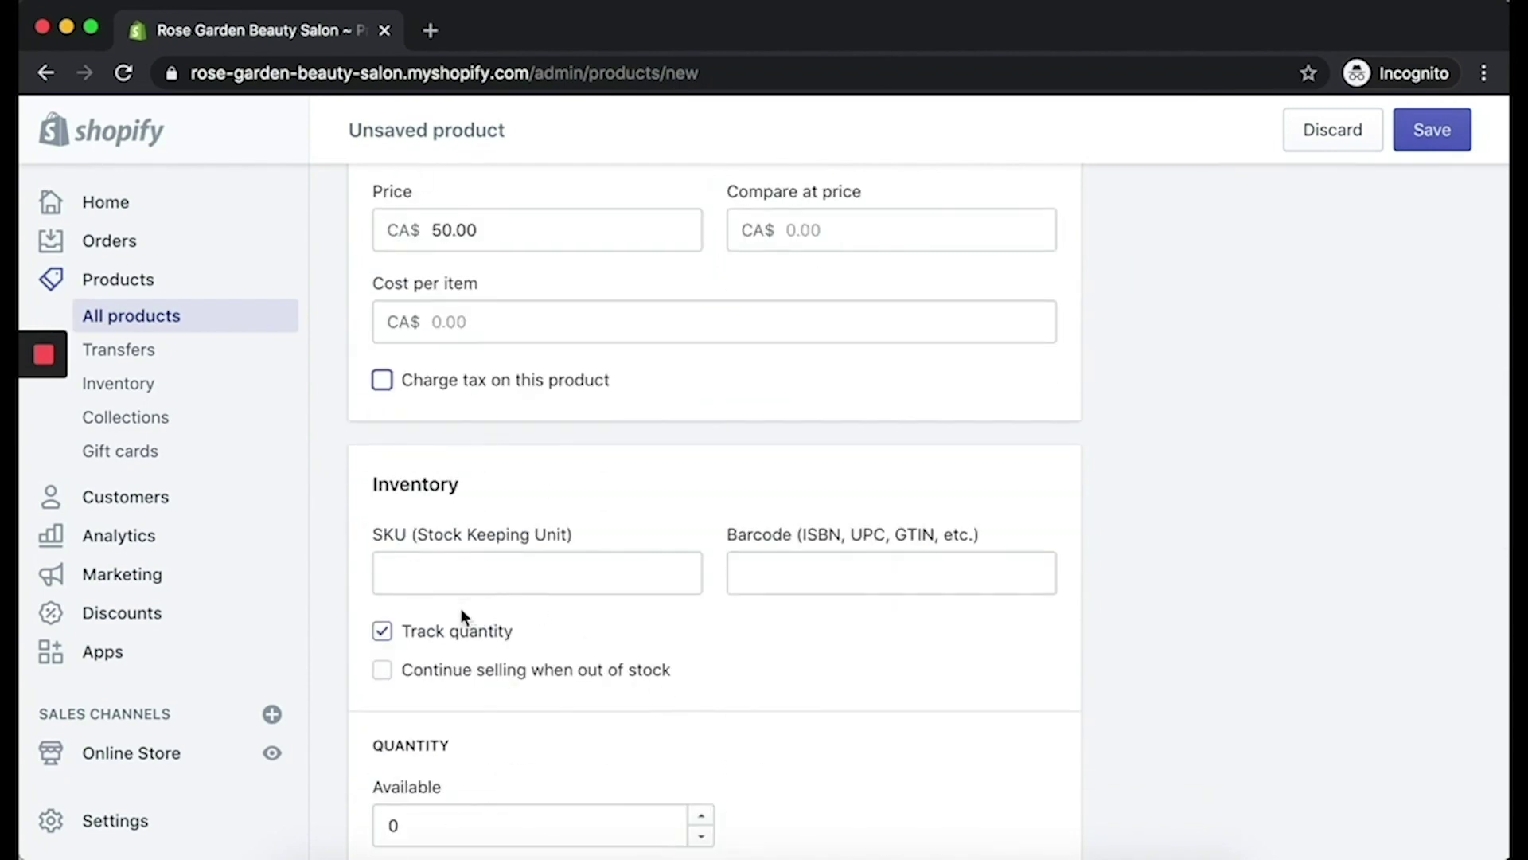
{"action": "left_click", "coordinate": [458, 634]}
{"action": "scroll", "coordinate": [453, 634], "scroll_direction": "down", "scroll_amount": 4}
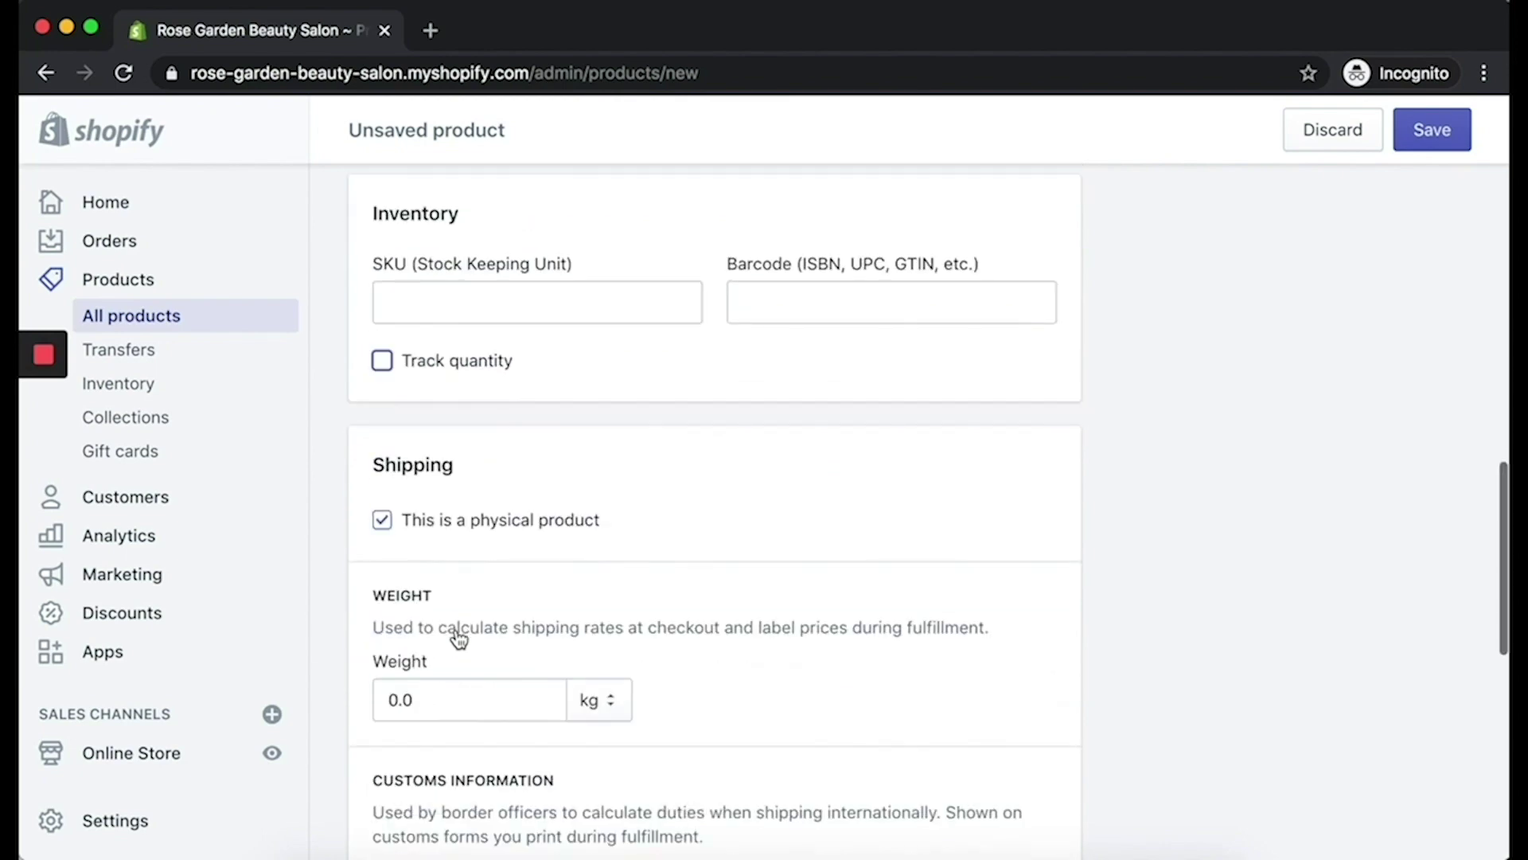
{"action": "left_click", "coordinate": [506, 530]}
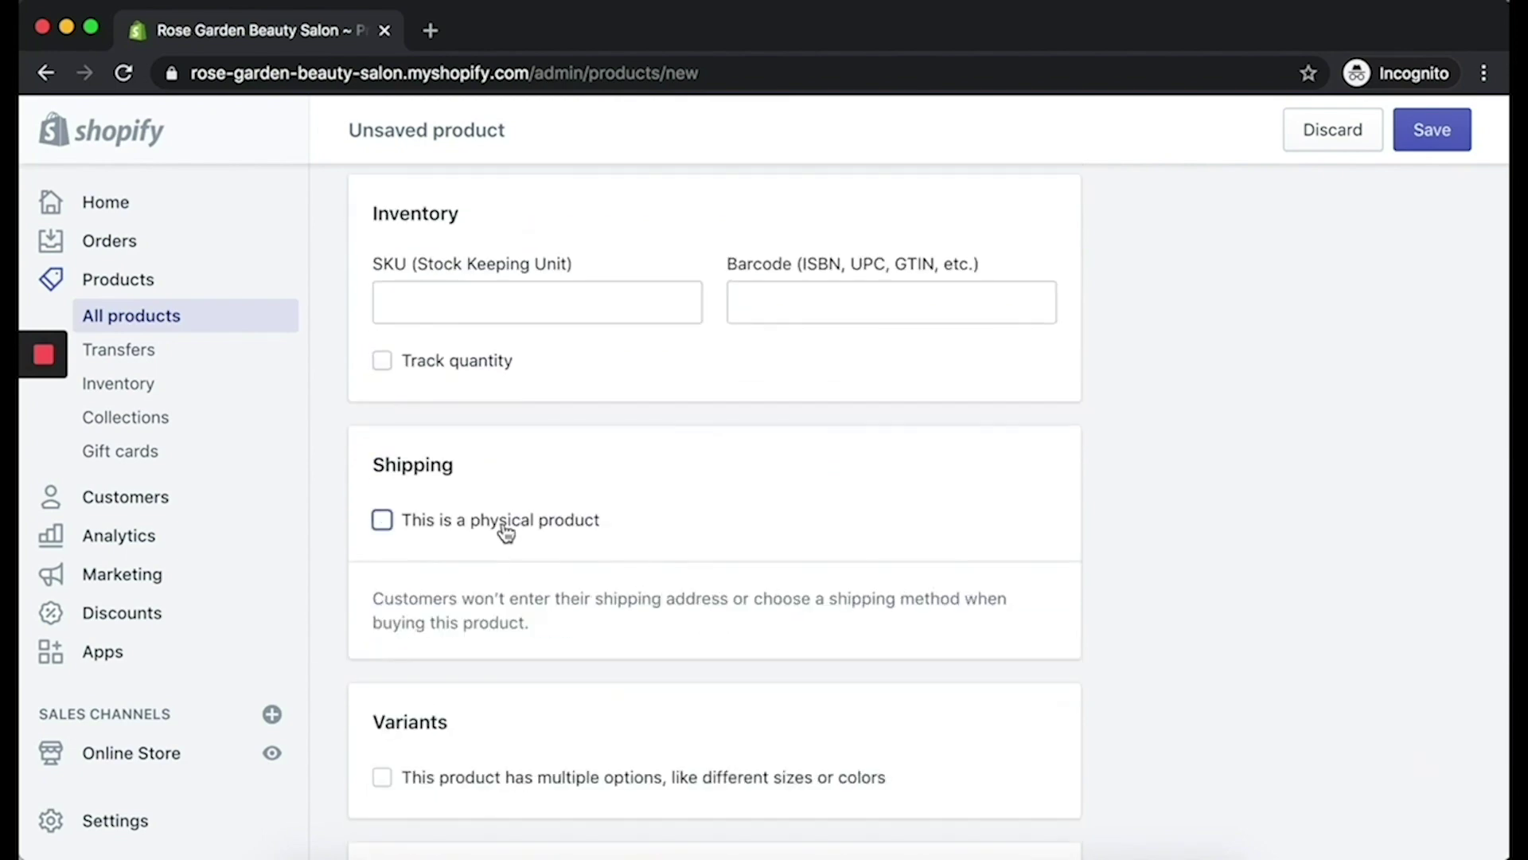
Step: Enable multiple options and rename the first option to Duration
{"action": "scroll", "coordinate": [506, 531], "scroll_direction": "down", "scroll_amount": 3}
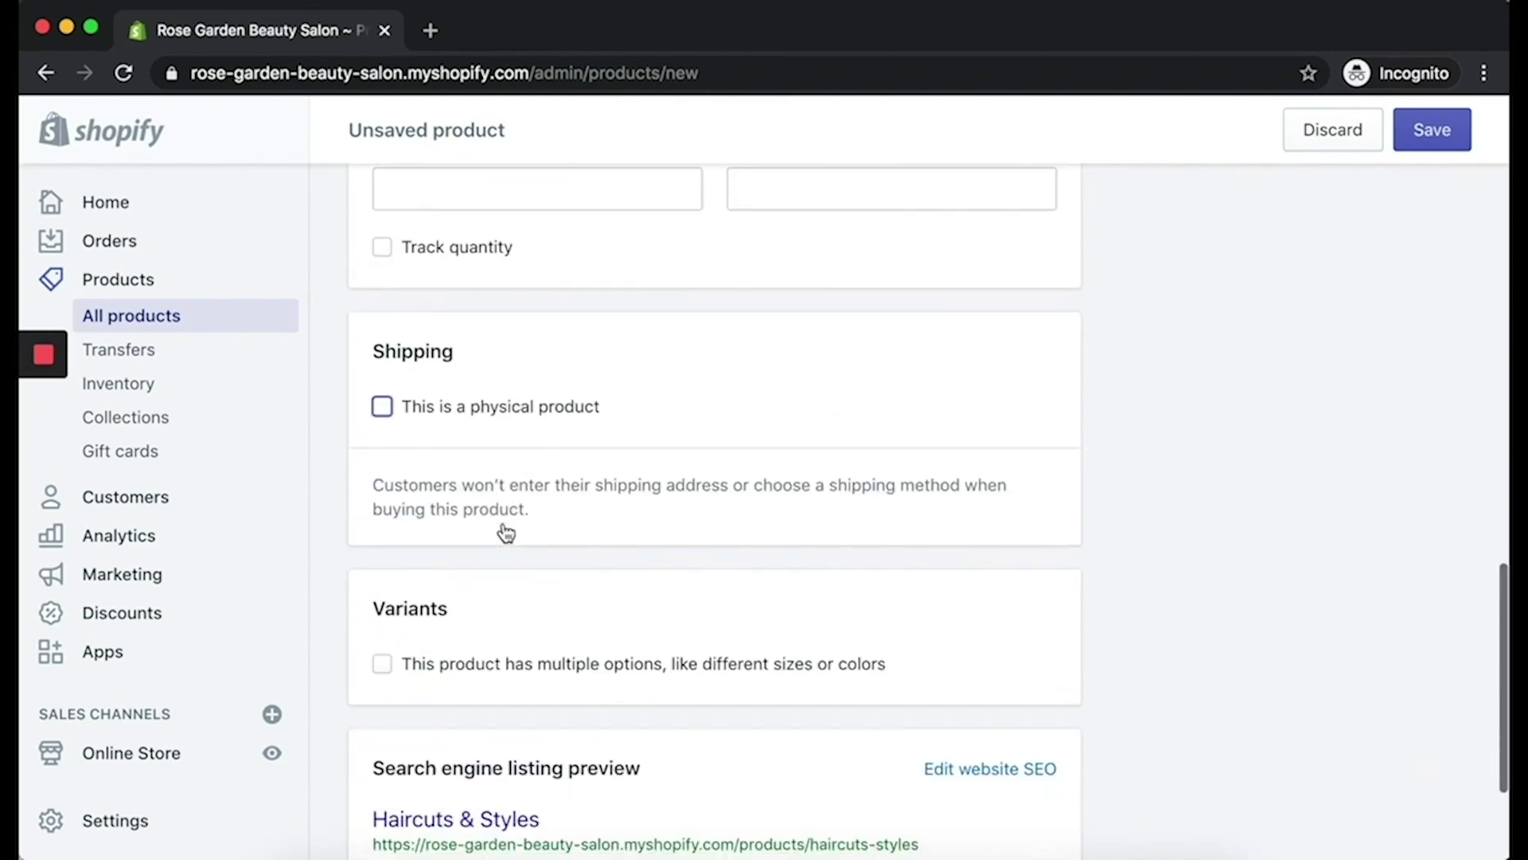
{"action": "left_click", "coordinate": [546, 592]}
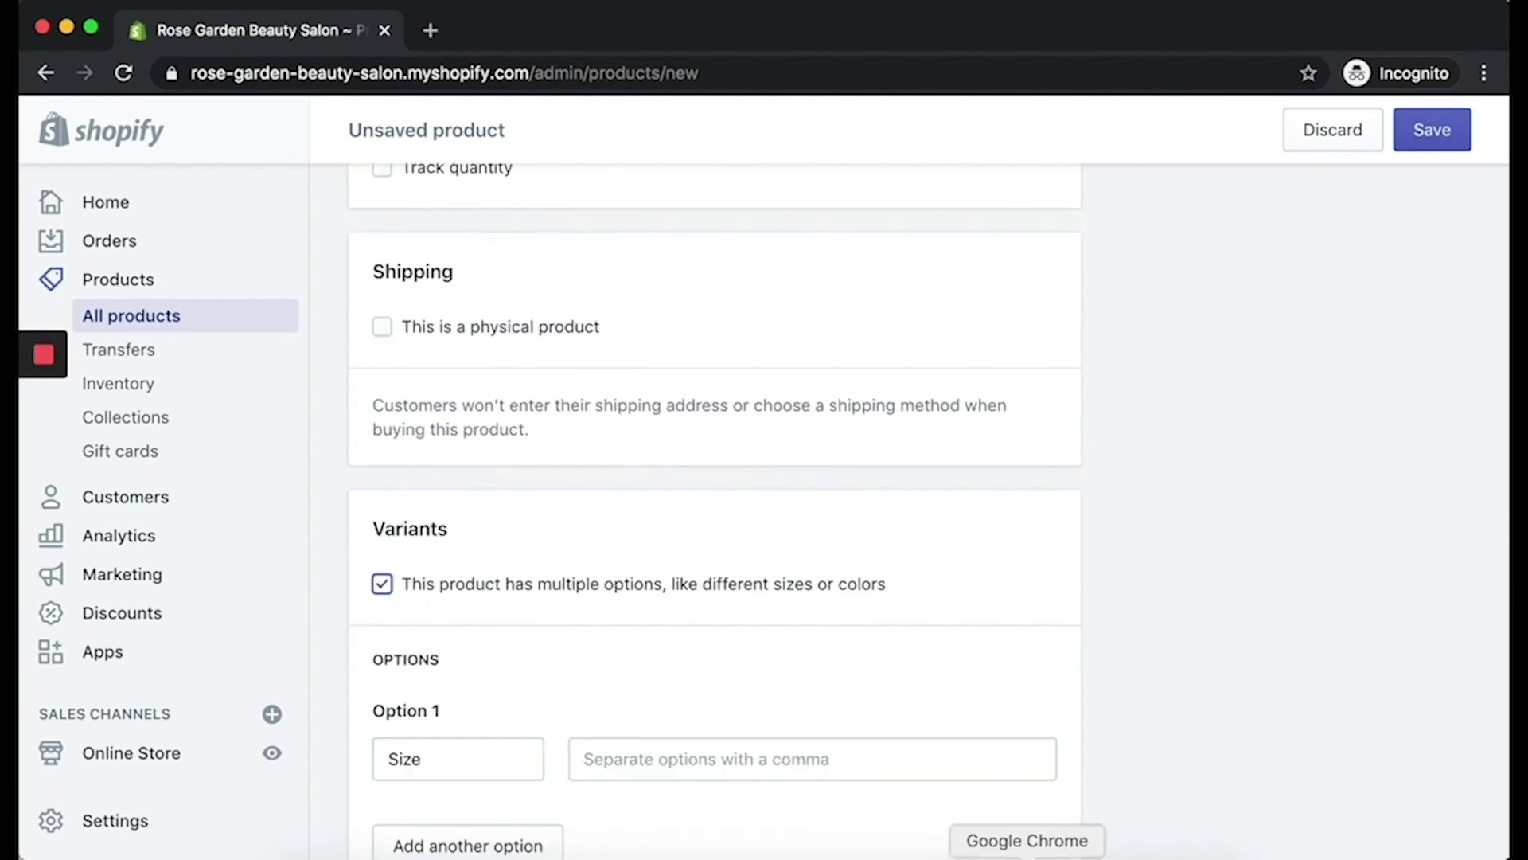
{"action": "scroll", "coordinate": [494, 518], "scroll_direction": "down", "scroll_amount": 5}
{"action": "left_click", "coordinate": [493, 518]}
{"action": "type", "text": "Duration"}
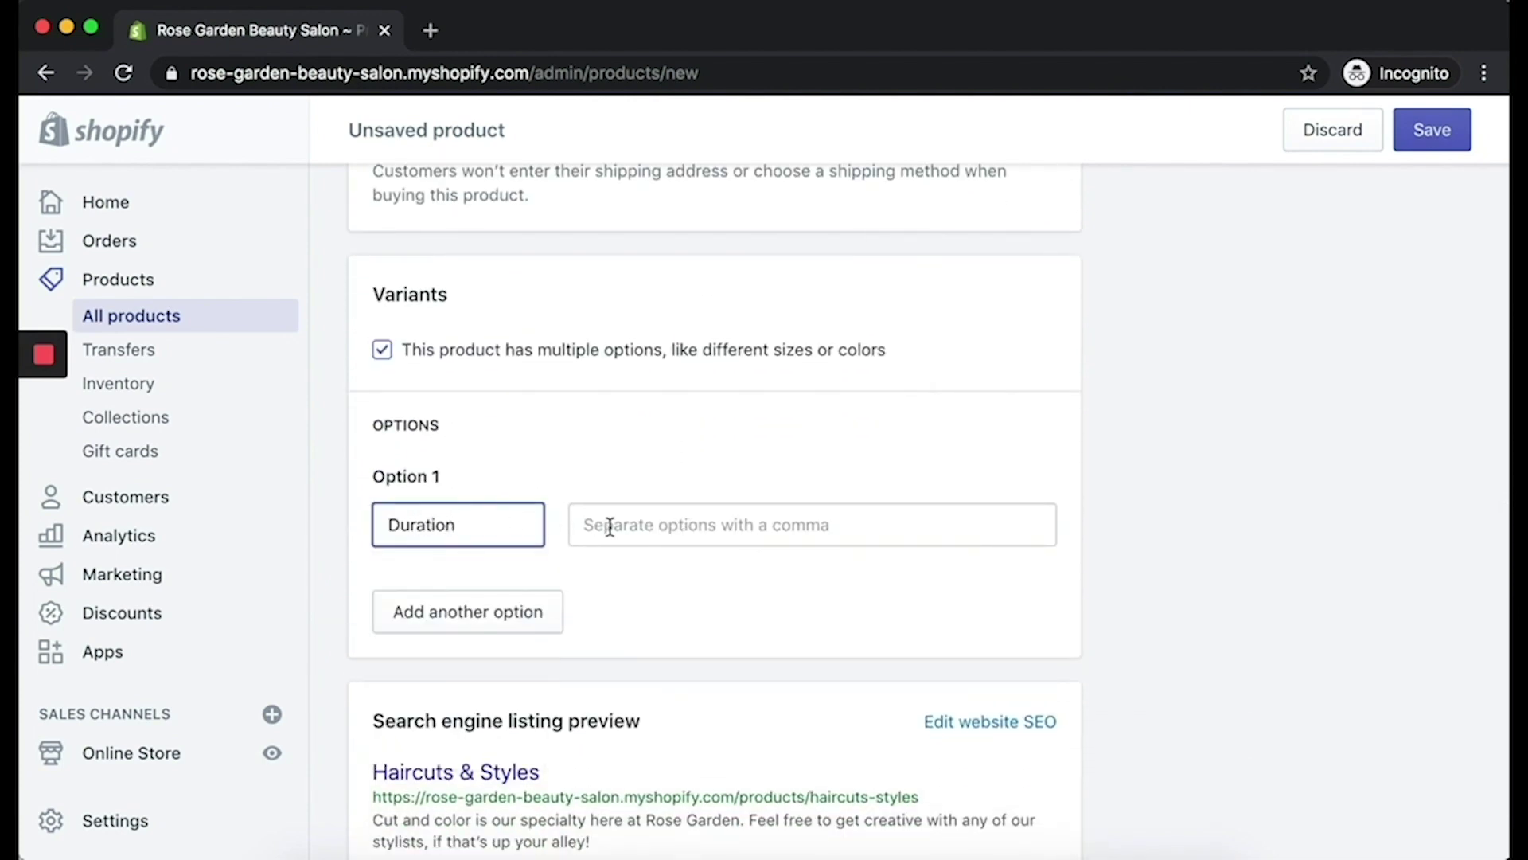
{"action": "left_click", "coordinate": [586, 524]}
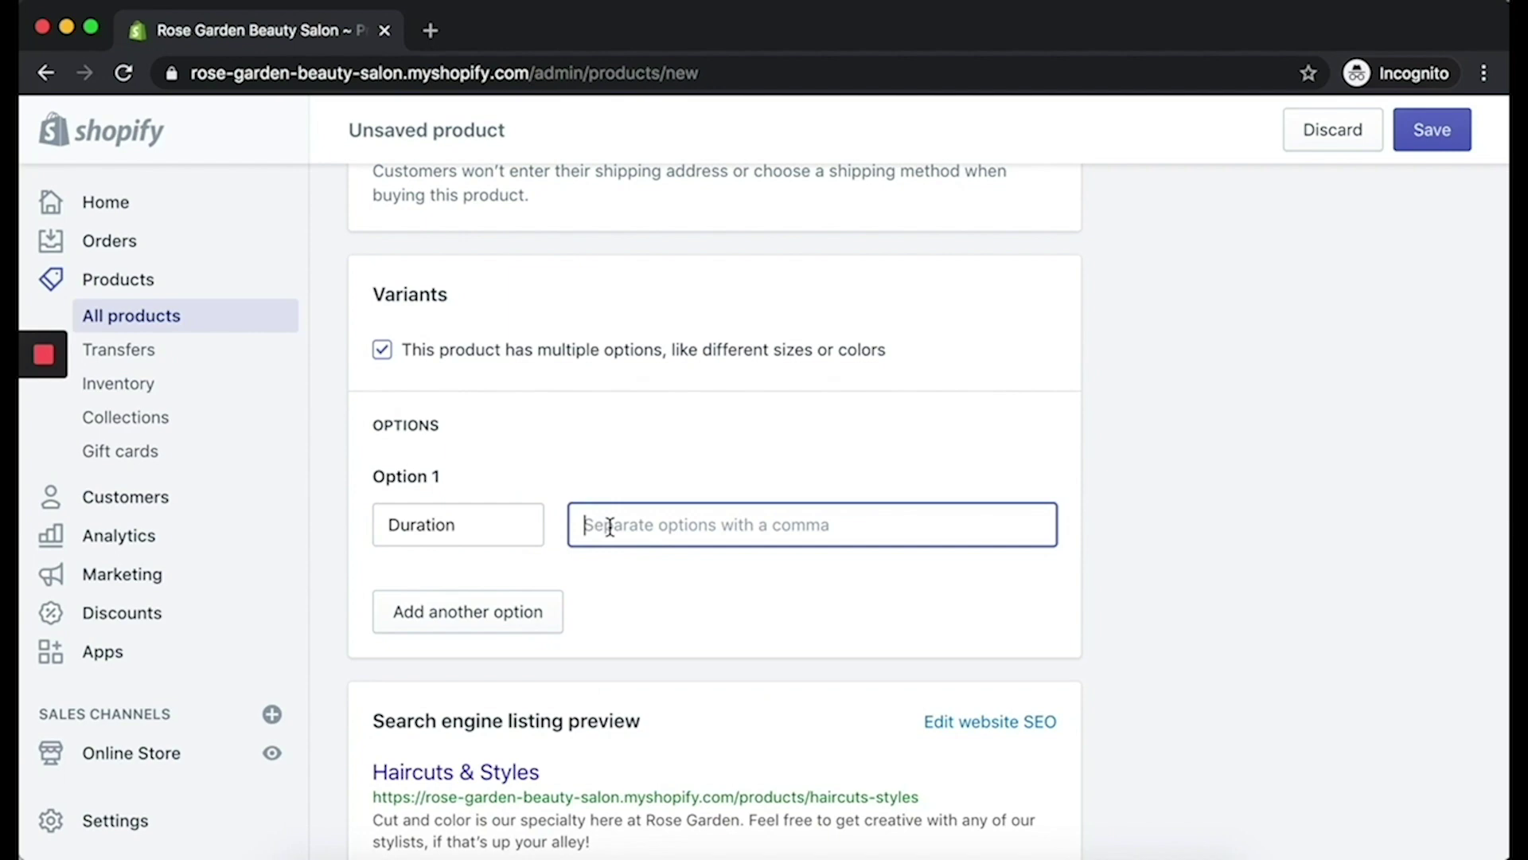
Step: Enter '60 minutes' as the Duration value and save the product
{"action": "type", "text": "60 minutes"}
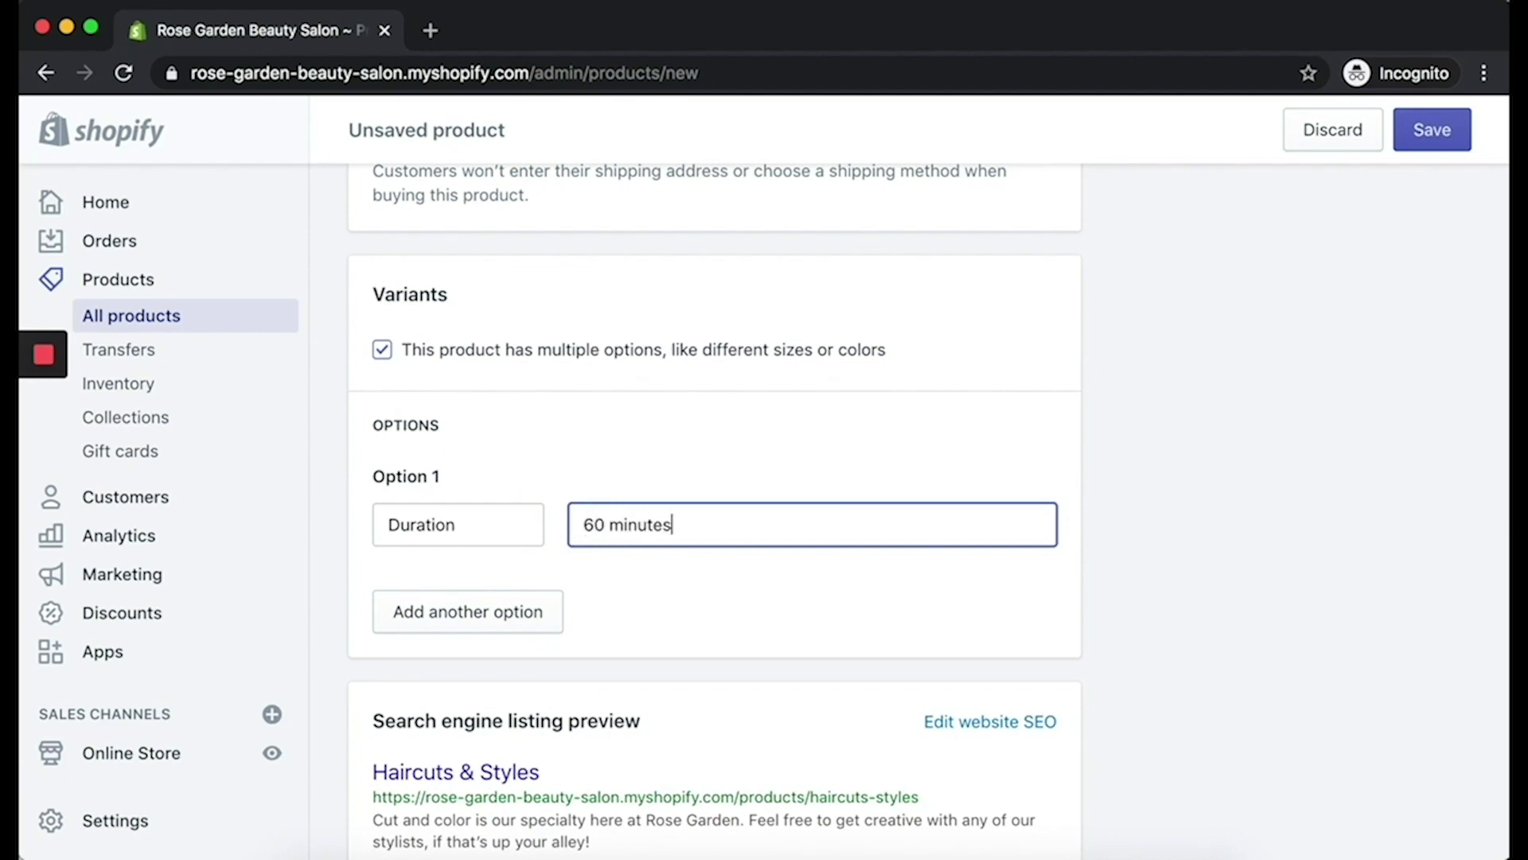
{"action": "scroll", "coordinate": [764, 509], "scroll_direction": "down", "scroll_amount": 3}
{"action": "left_click", "coordinate": [1429, 792]}
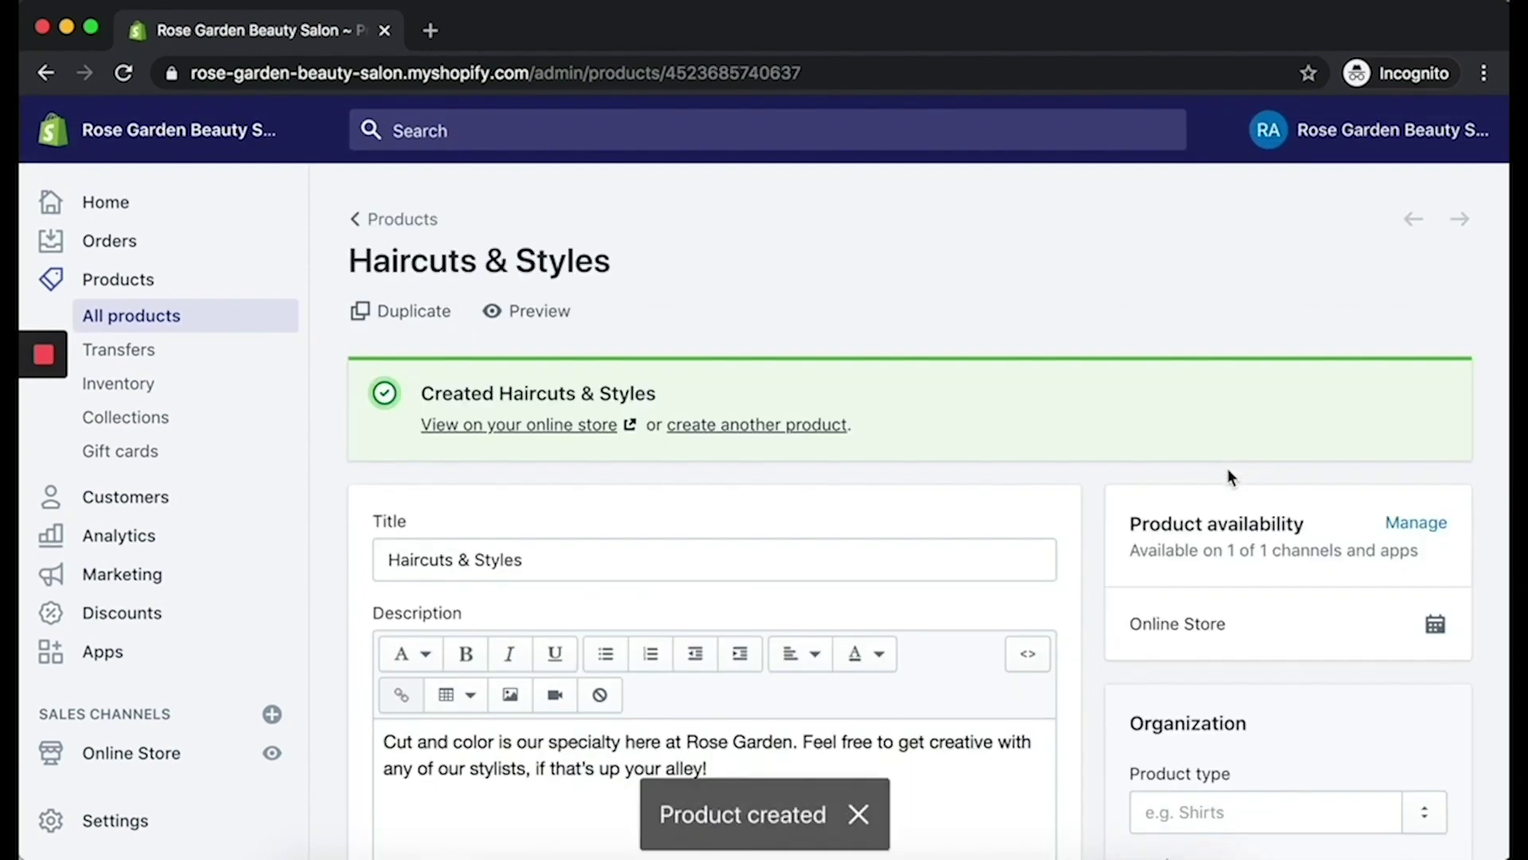
Step: Open the Sesami app from the installed apps list
{"action": "scroll", "coordinate": [979, 415], "scroll_direction": "down", "scroll_amount": 5}
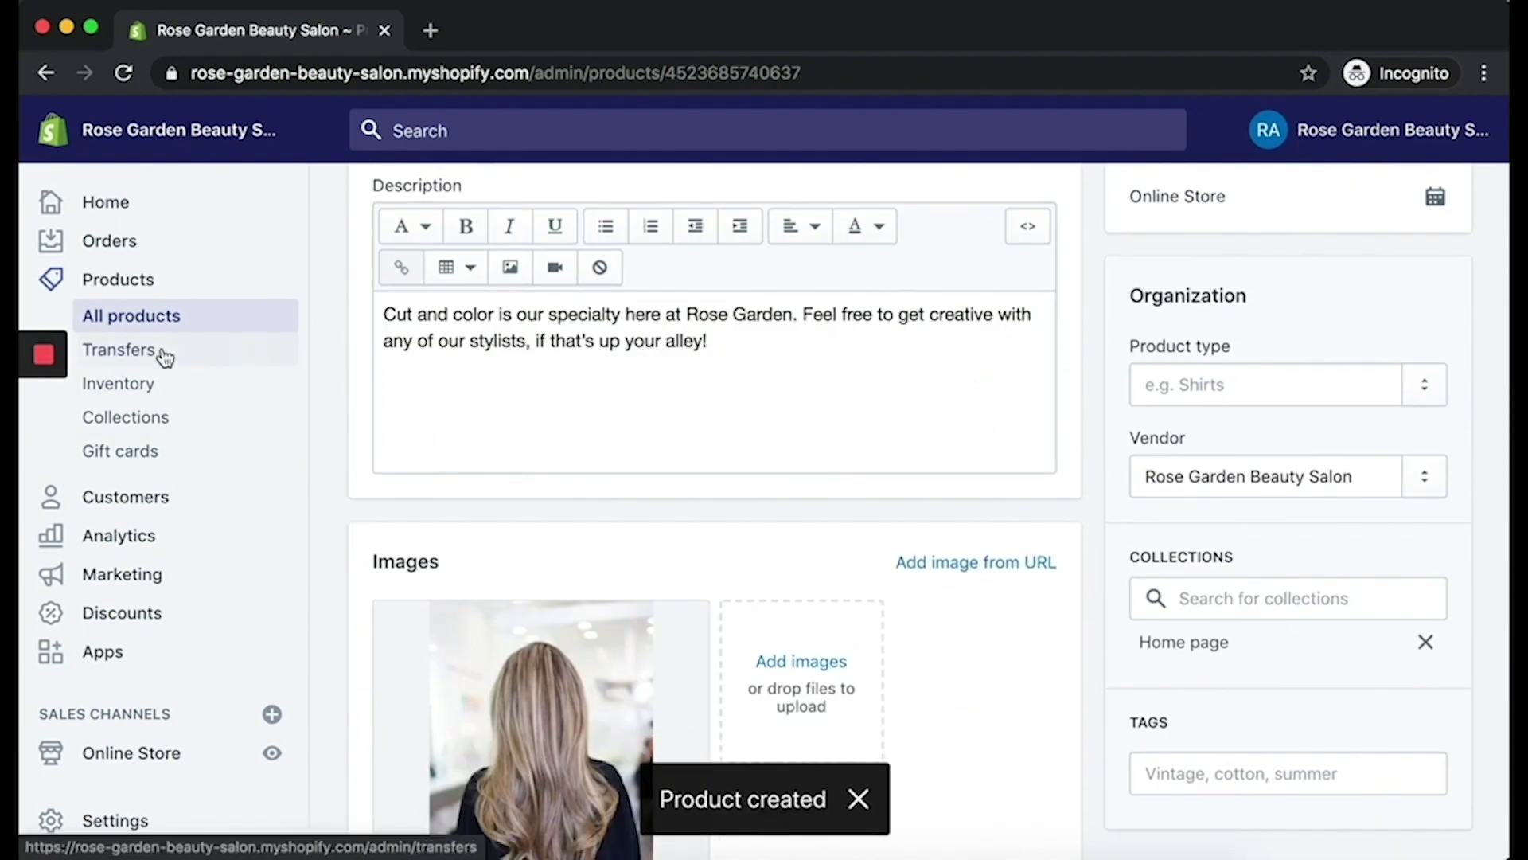
{"action": "left_click", "coordinate": [144, 651]}
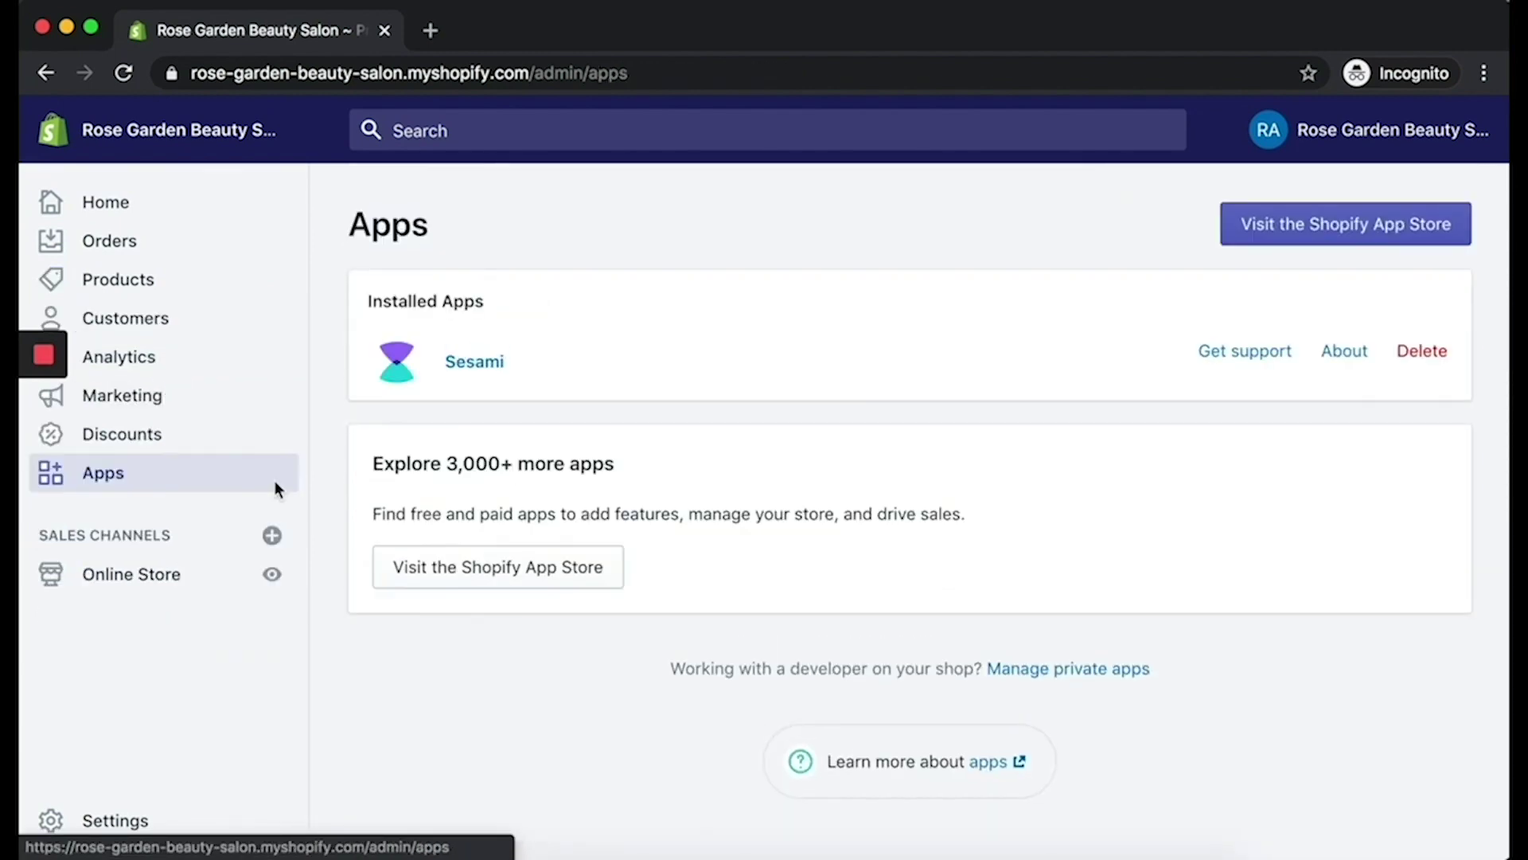
{"action": "left_click", "coordinate": [475, 363]}
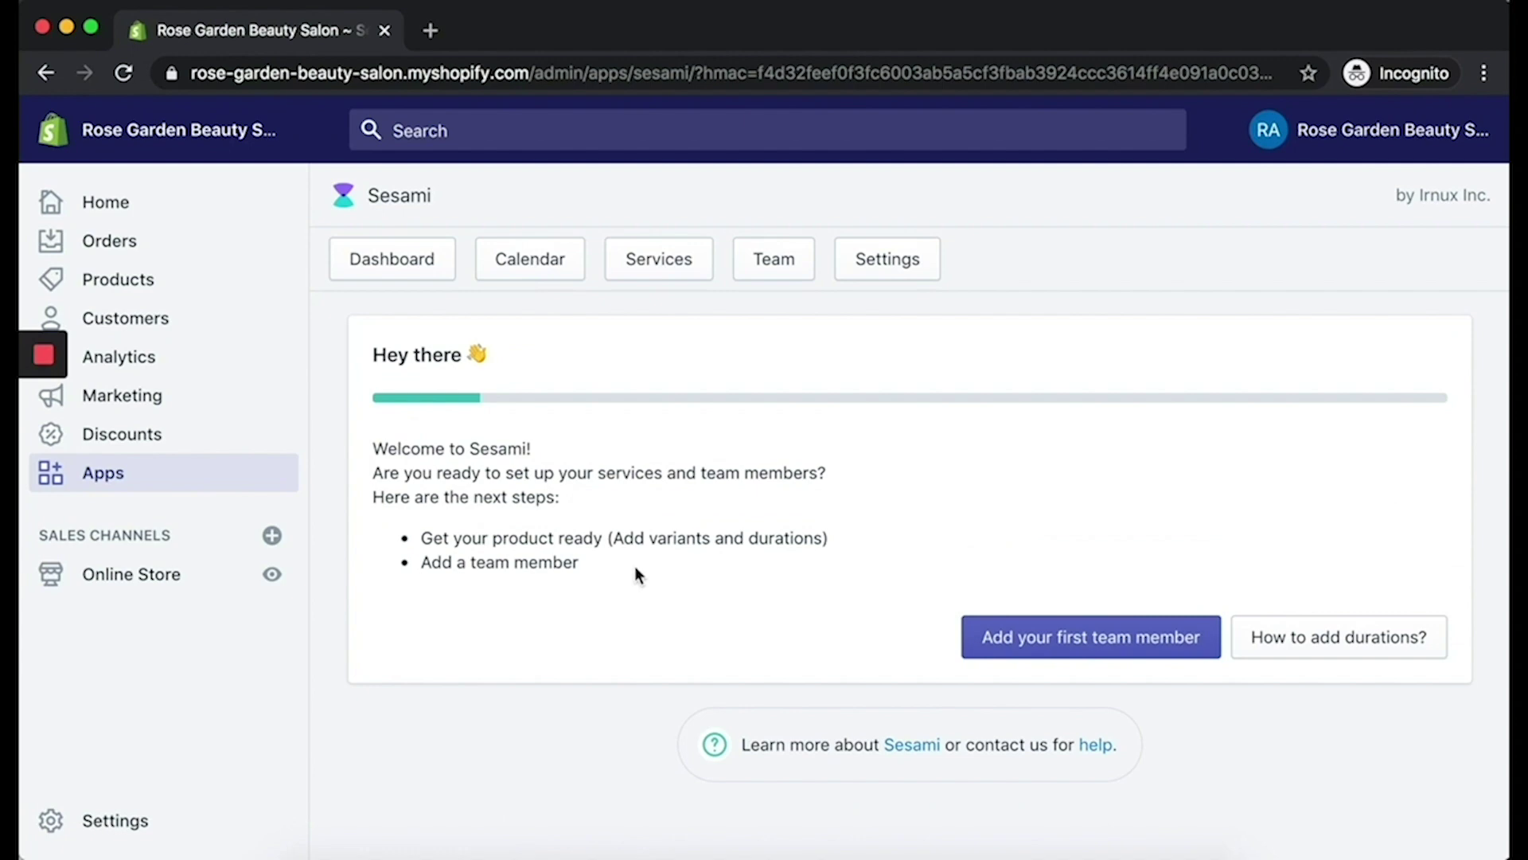
{"action": "left_click_drag", "start_coordinate": [634, 566], "coordinate": [422, 571]}
Step: Add a new Sesami team member, entering their full name and e-mail address
{"action": "left_click", "coordinate": [766, 273]}
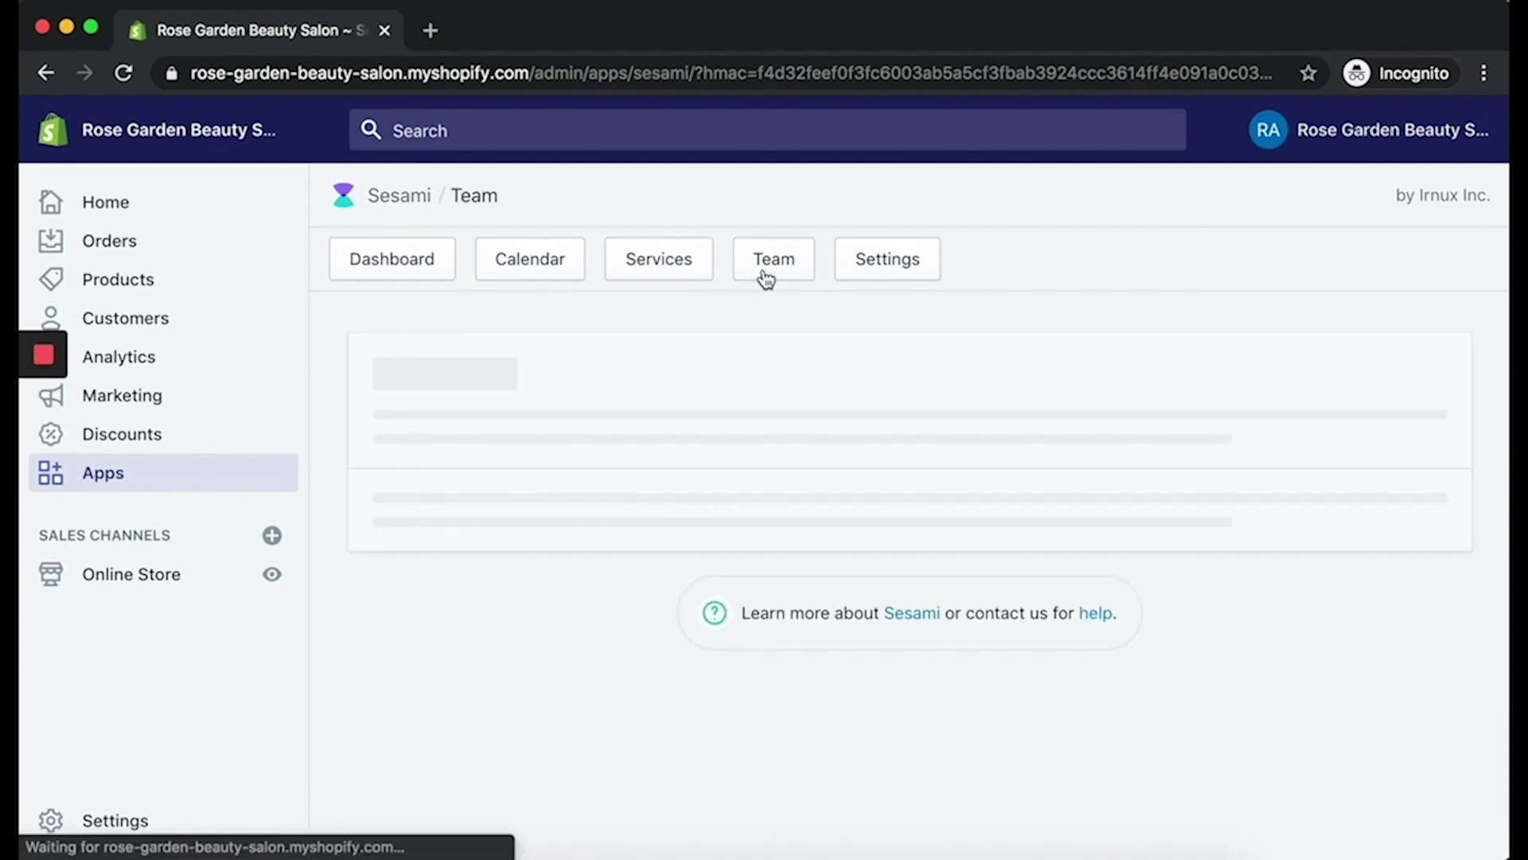
{"action": "left_click", "coordinate": [546, 609]}
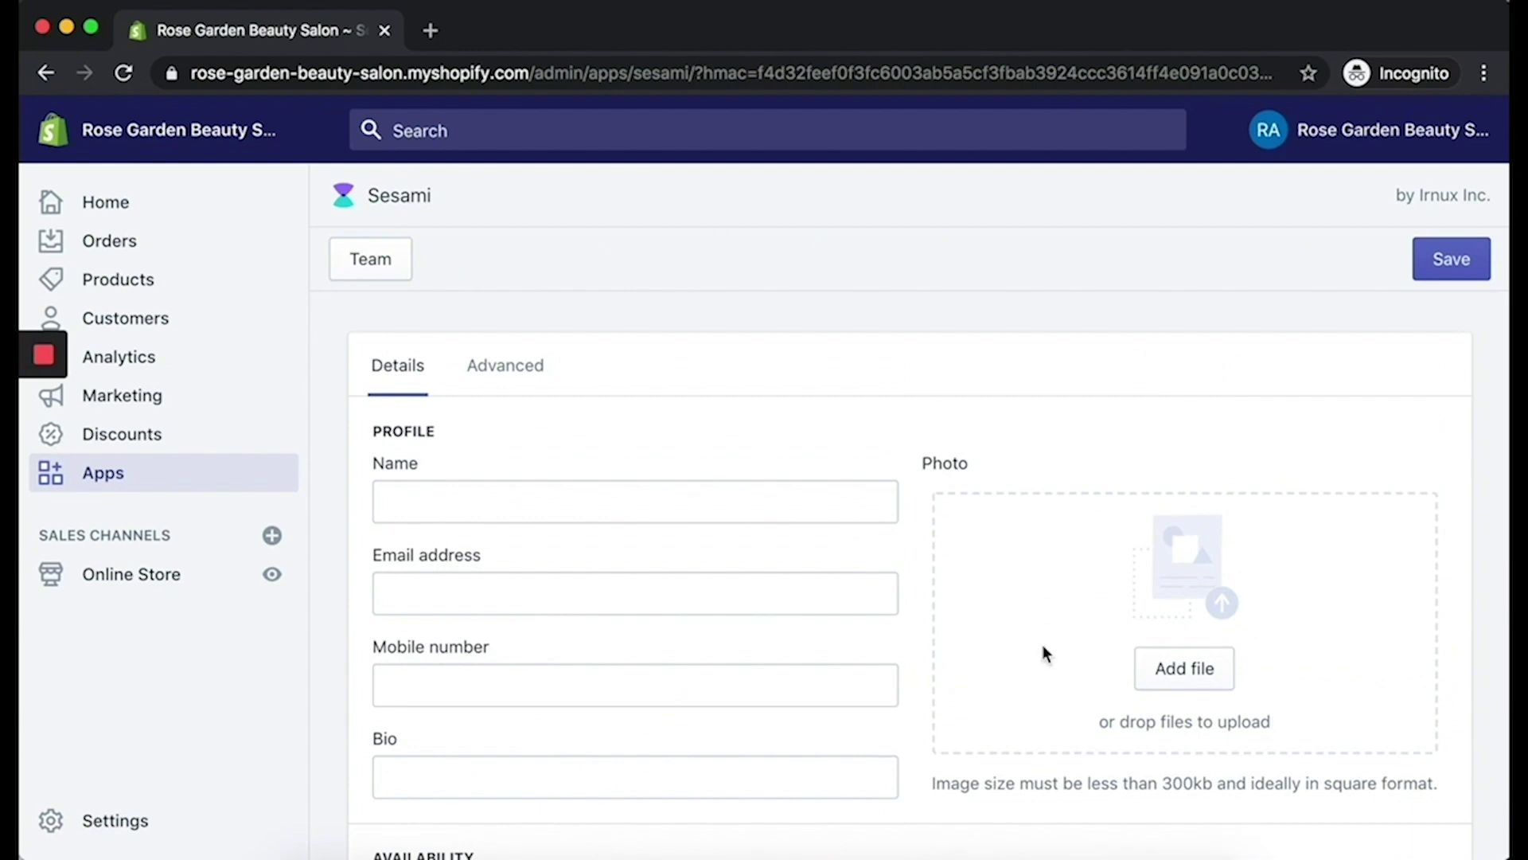
{"action": "scroll", "coordinate": [1043, 644], "scroll_direction": "down", "scroll_amount": 1}
{"action": "left_click", "coordinate": [645, 436]}
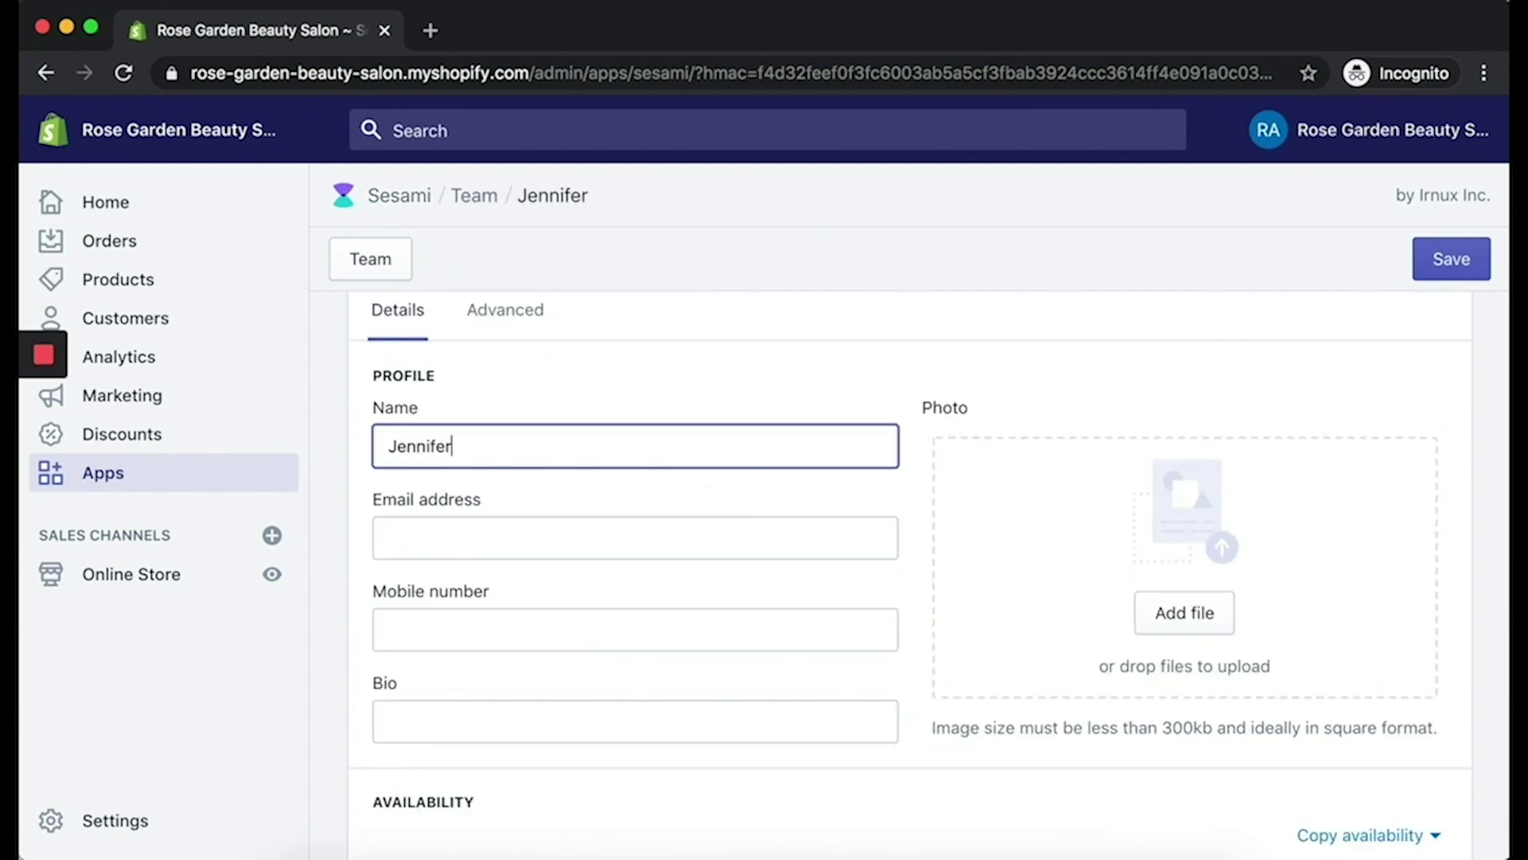
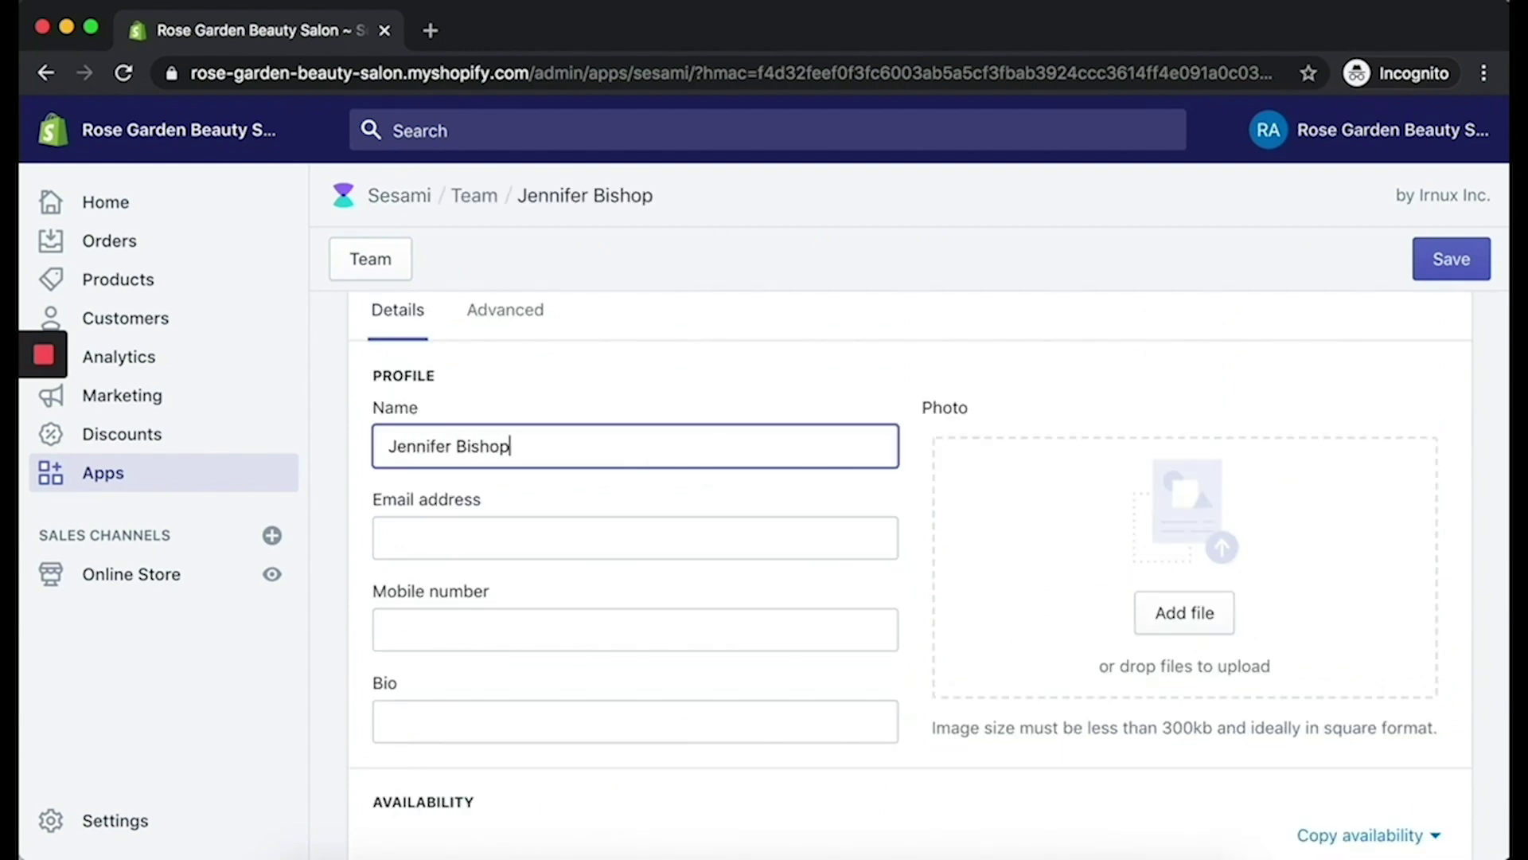
{"action": "key", "text": "Tab"}
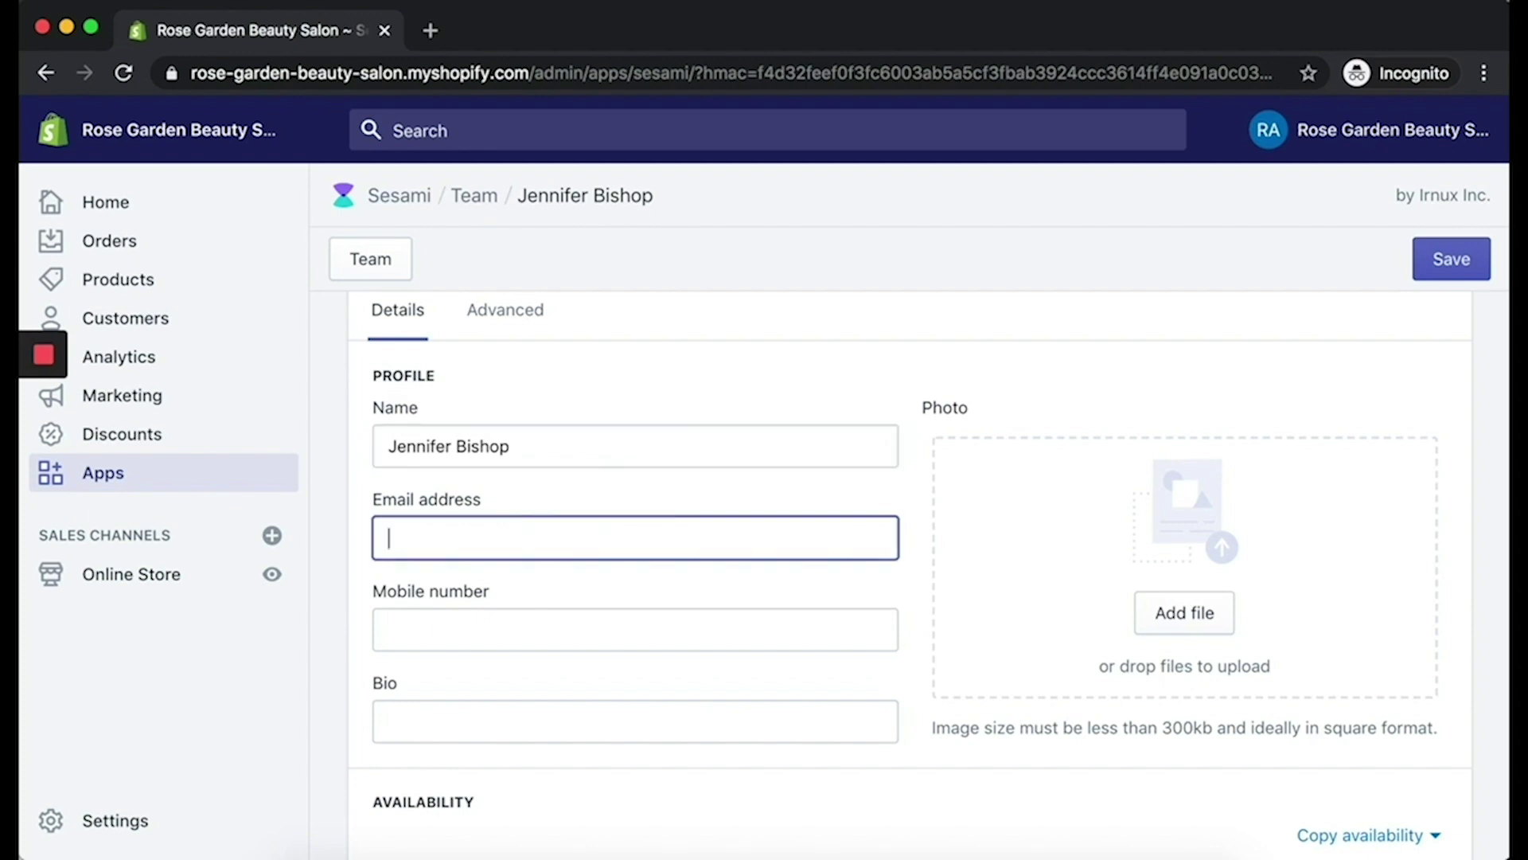
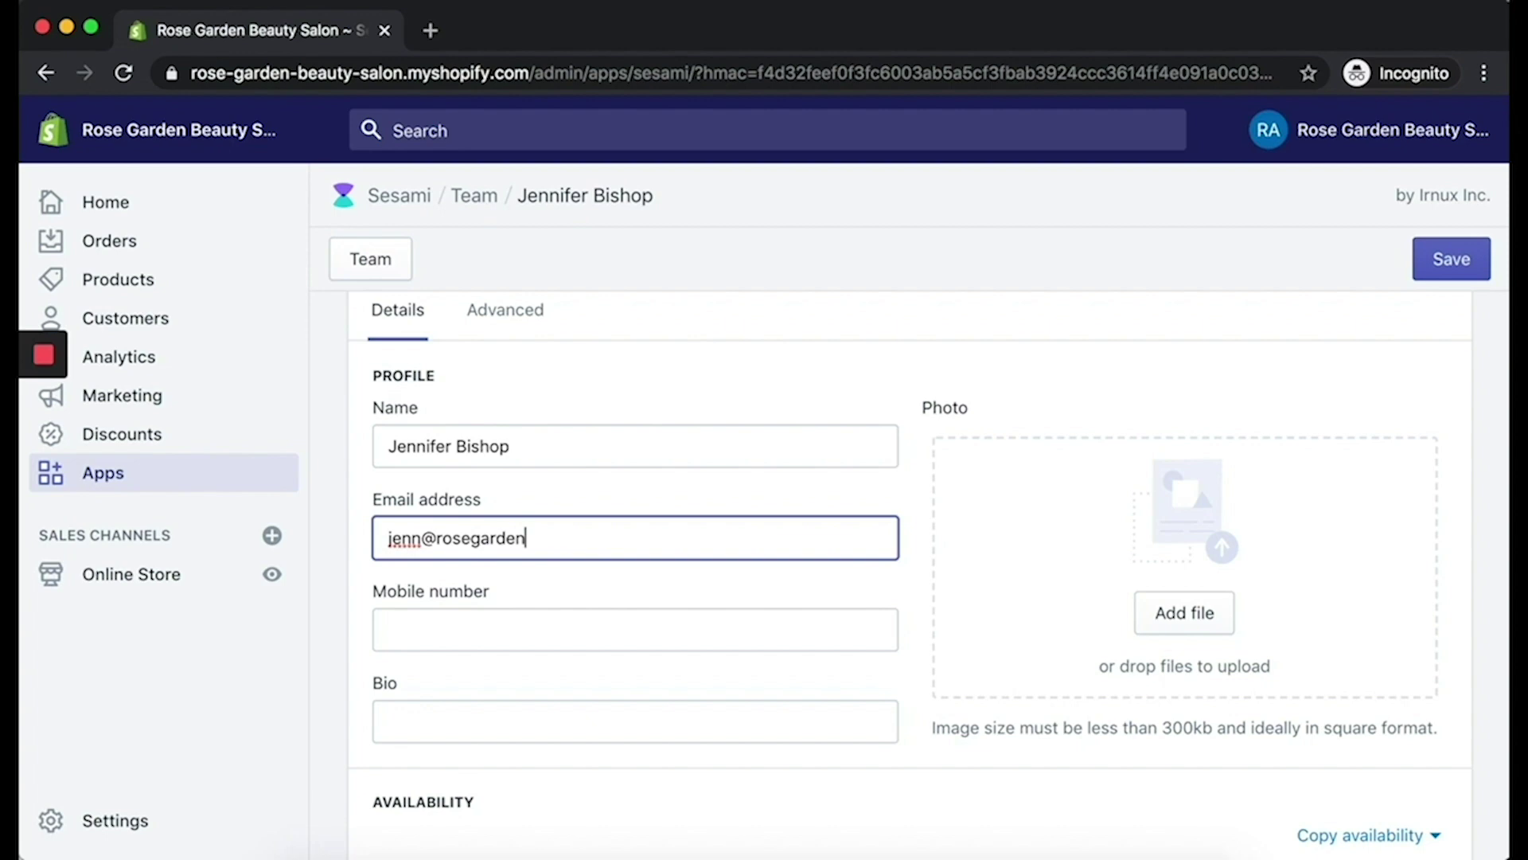
{"action": "scroll", "coordinate": [629, 422], "scroll_direction": "down", "scroll_amount": 5}
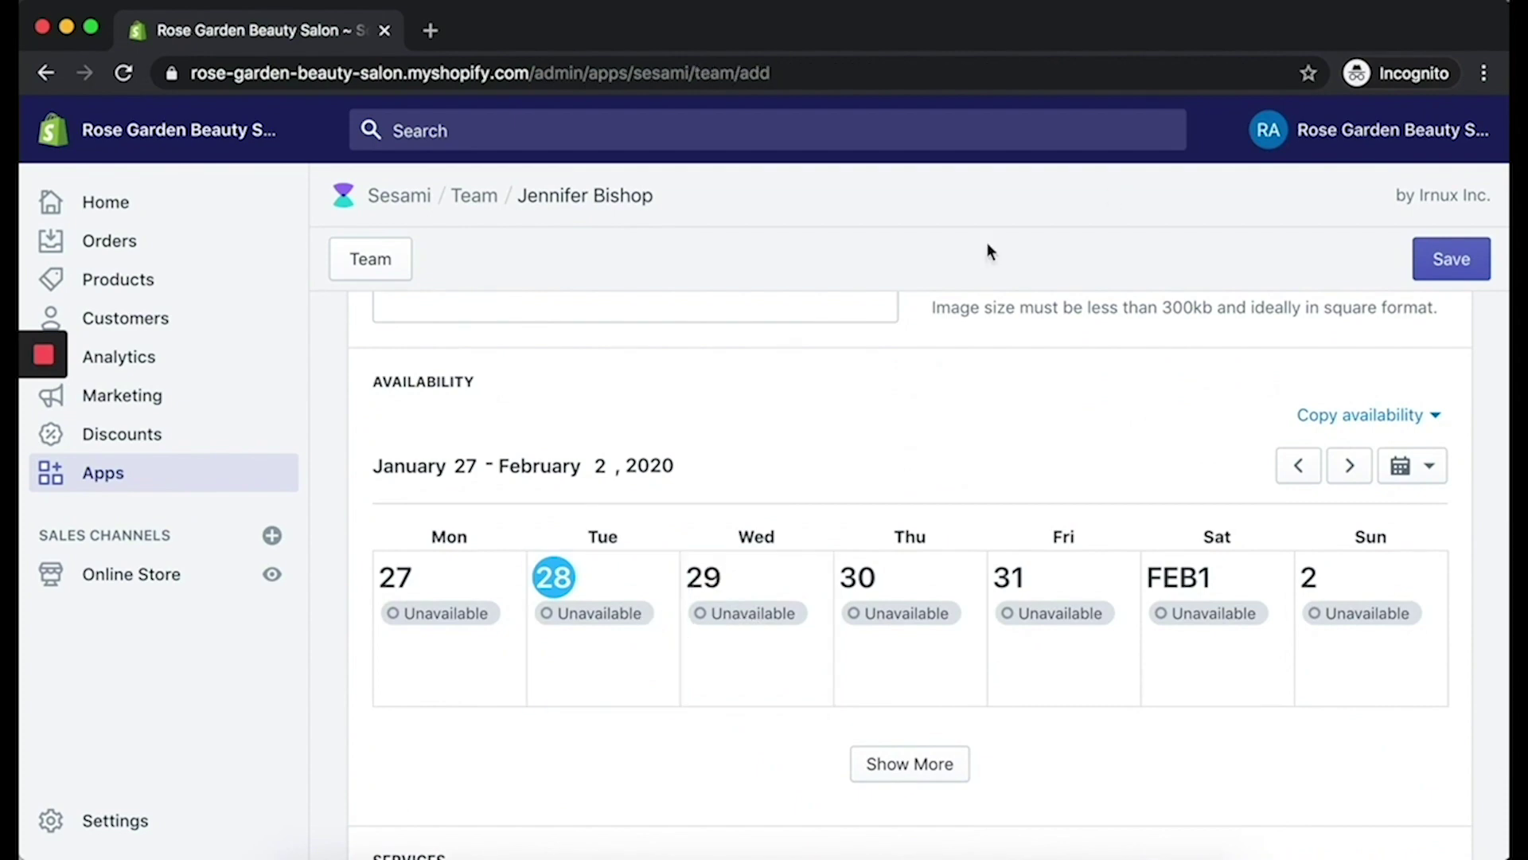
Step: Set Wednesdays to 9:00 am–6:00 pm and apply it to all Wednesdays
{"action": "left_click", "coordinate": [726, 624]}
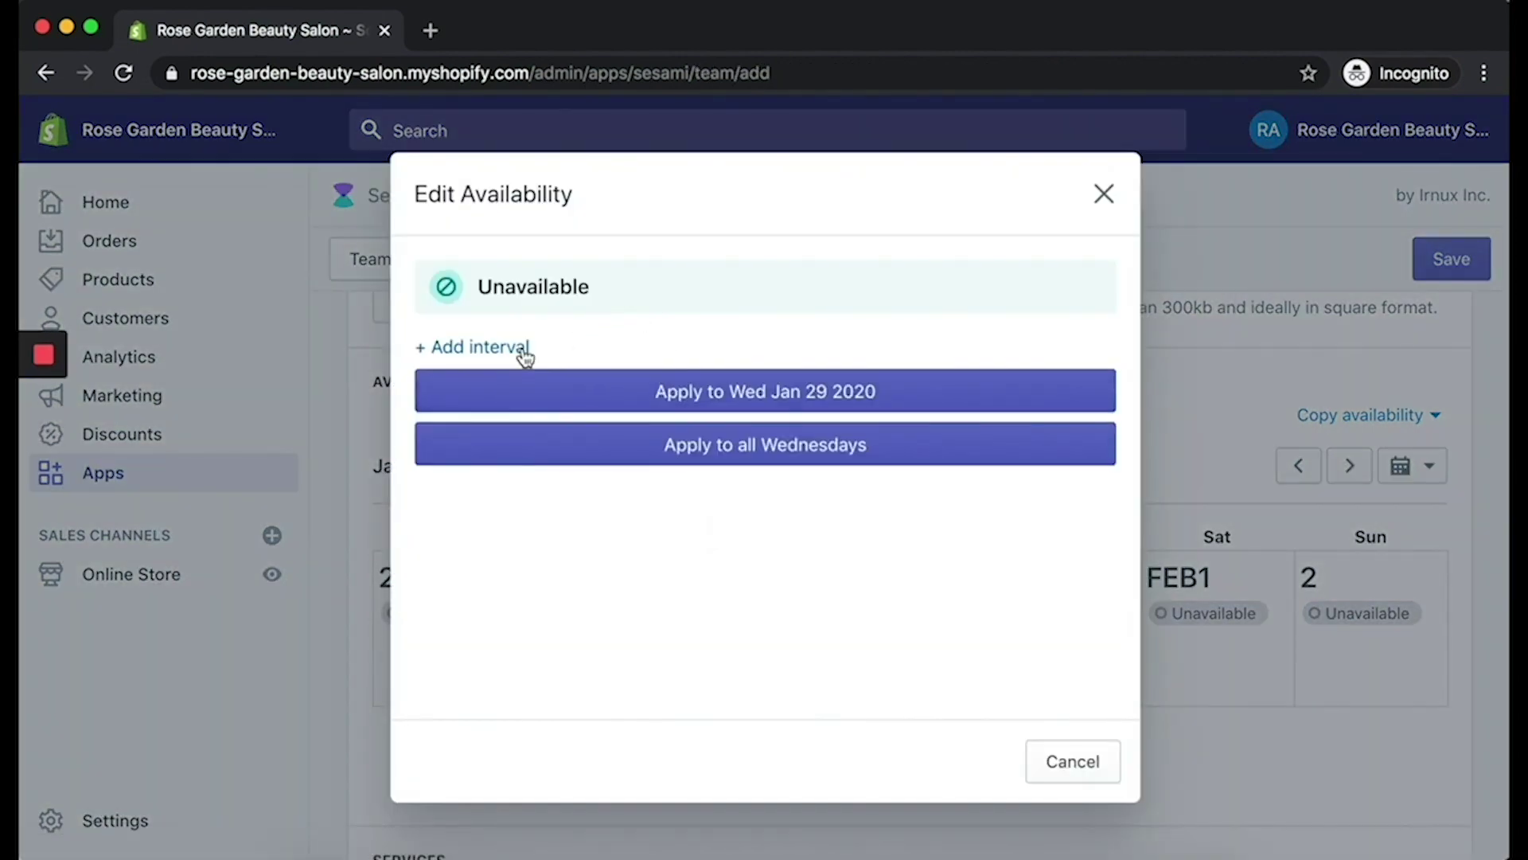
{"action": "left_click", "coordinate": [519, 350]}
{"action": "left_click", "coordinate": [556, 311]}
{"action": "type", "text": "9"}
{"action": "left_click", "coordinate": [822, 300]}
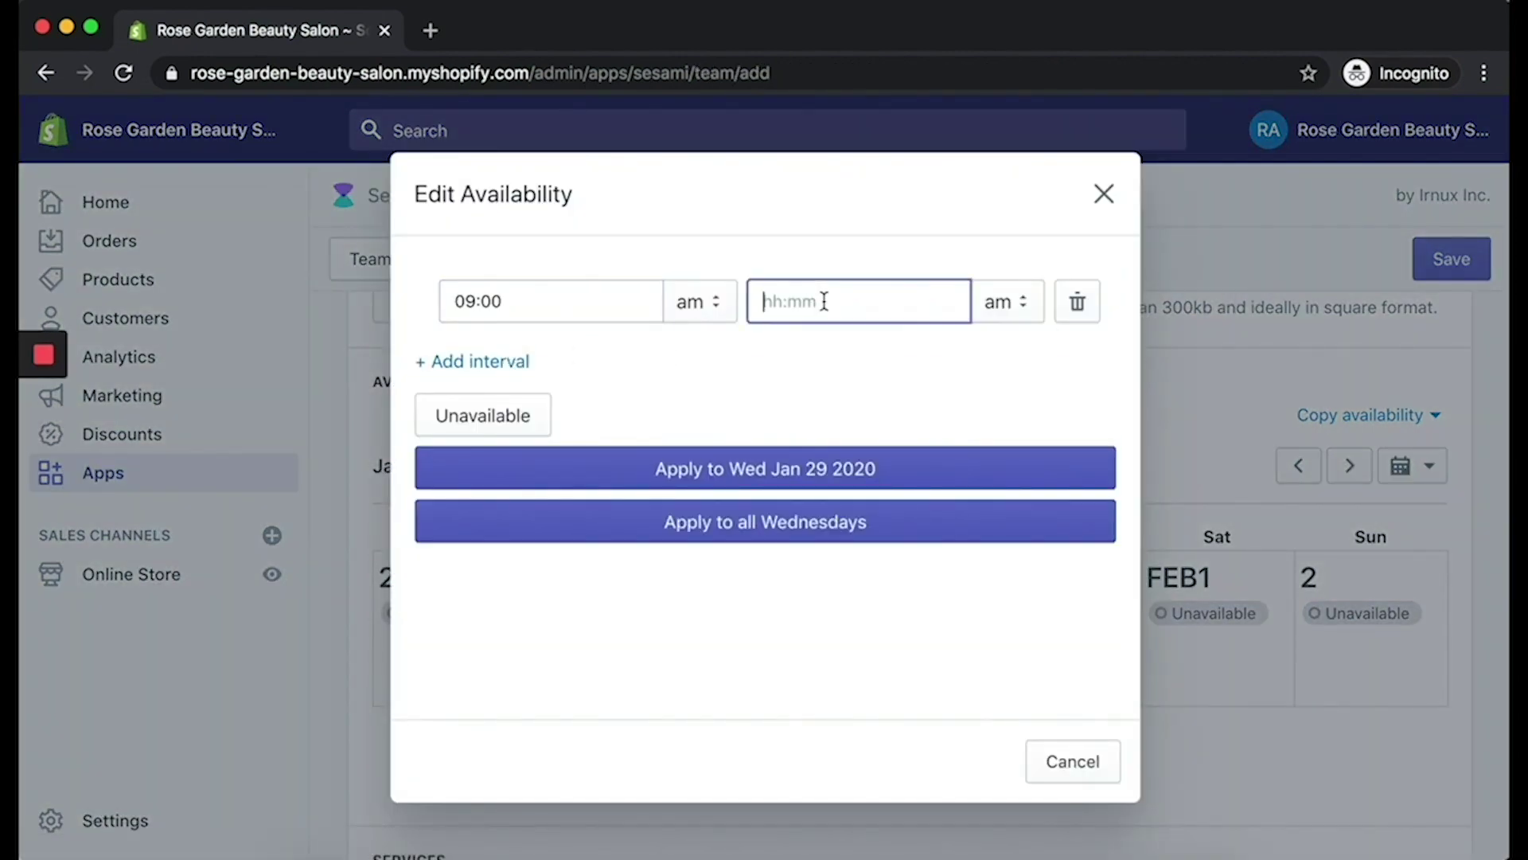
{"action": "type", "text": "6"}
{"action": "left_click", "coordinate": [985, 303]}
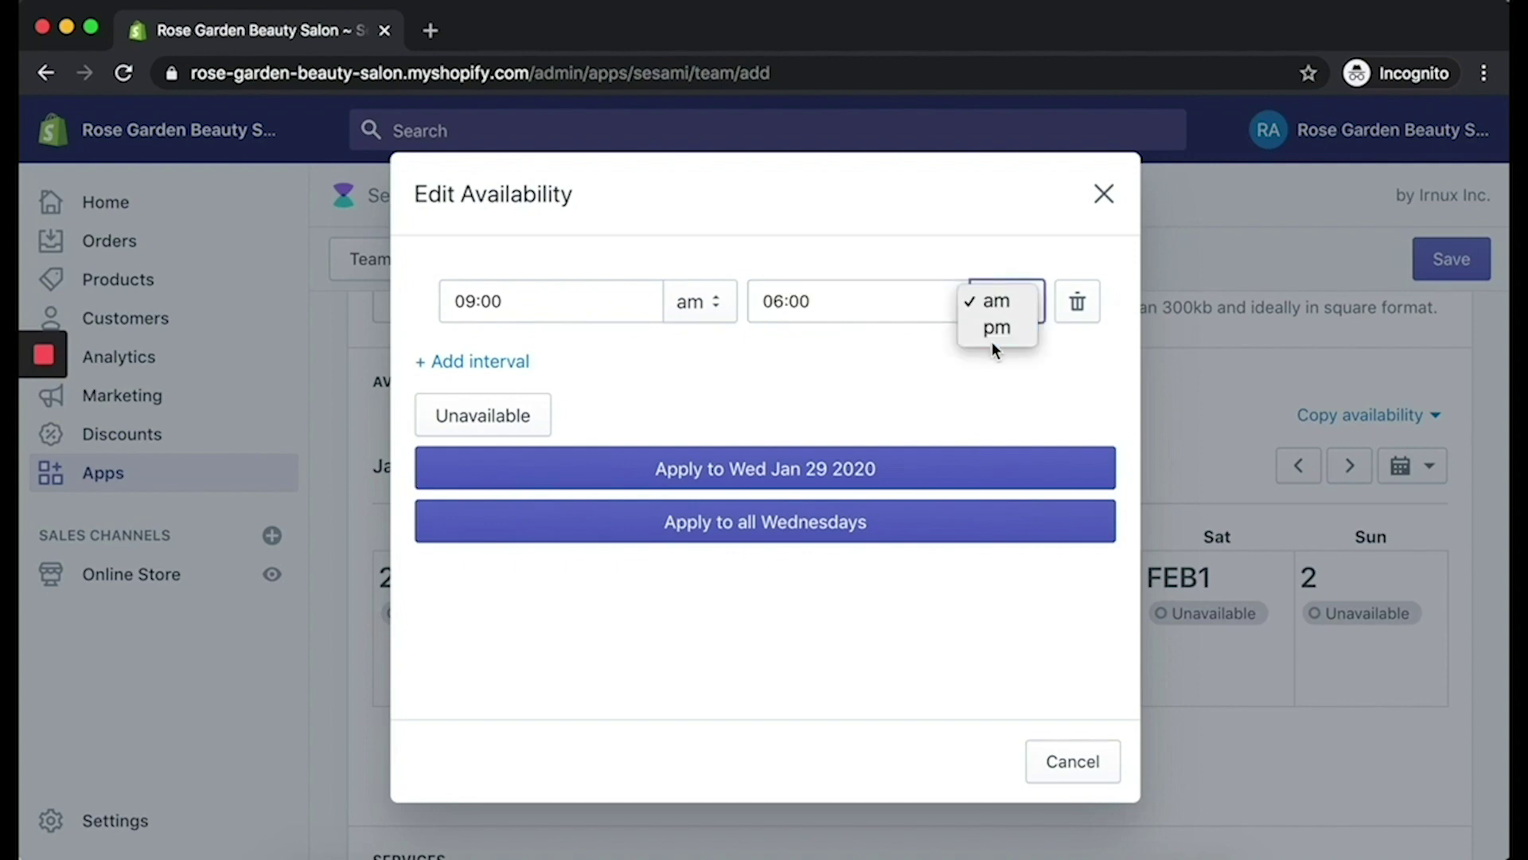
{"action": "left_click", "coordinate": [995, 336]}
{"action": "left_click", "coordinate": [838, 521]}
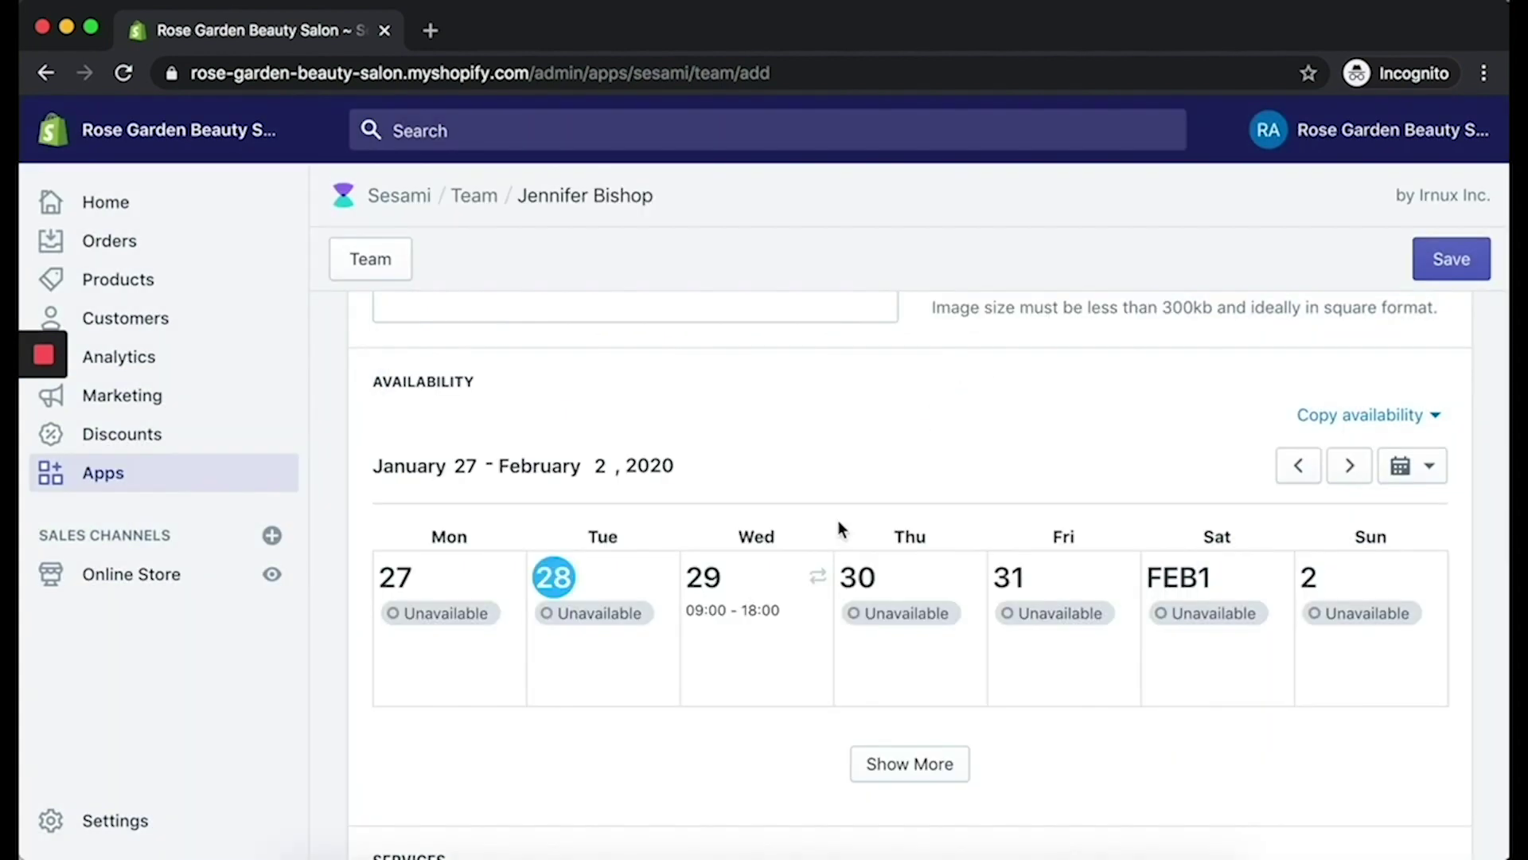
Step: Set Fridays to 9:00 am–6:00 pm and apply it to all Fridays
{"action": "left_click", "coordinate": [1052, 613]}
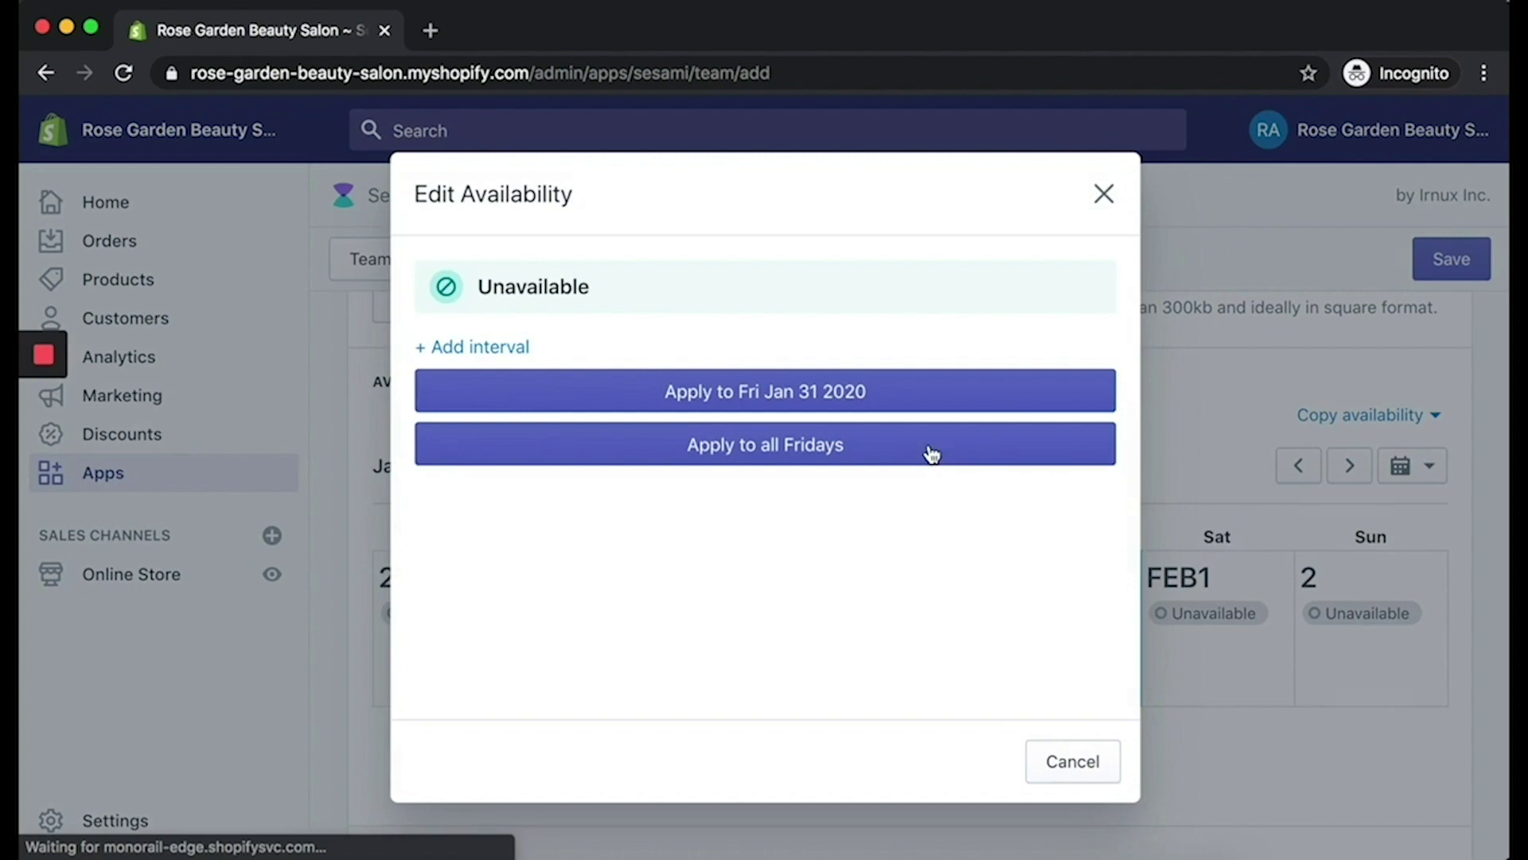
{"action": "left_click", "coordinate": [509, 358]}
{"action": "left_click", "coordinate": [574, 300]}
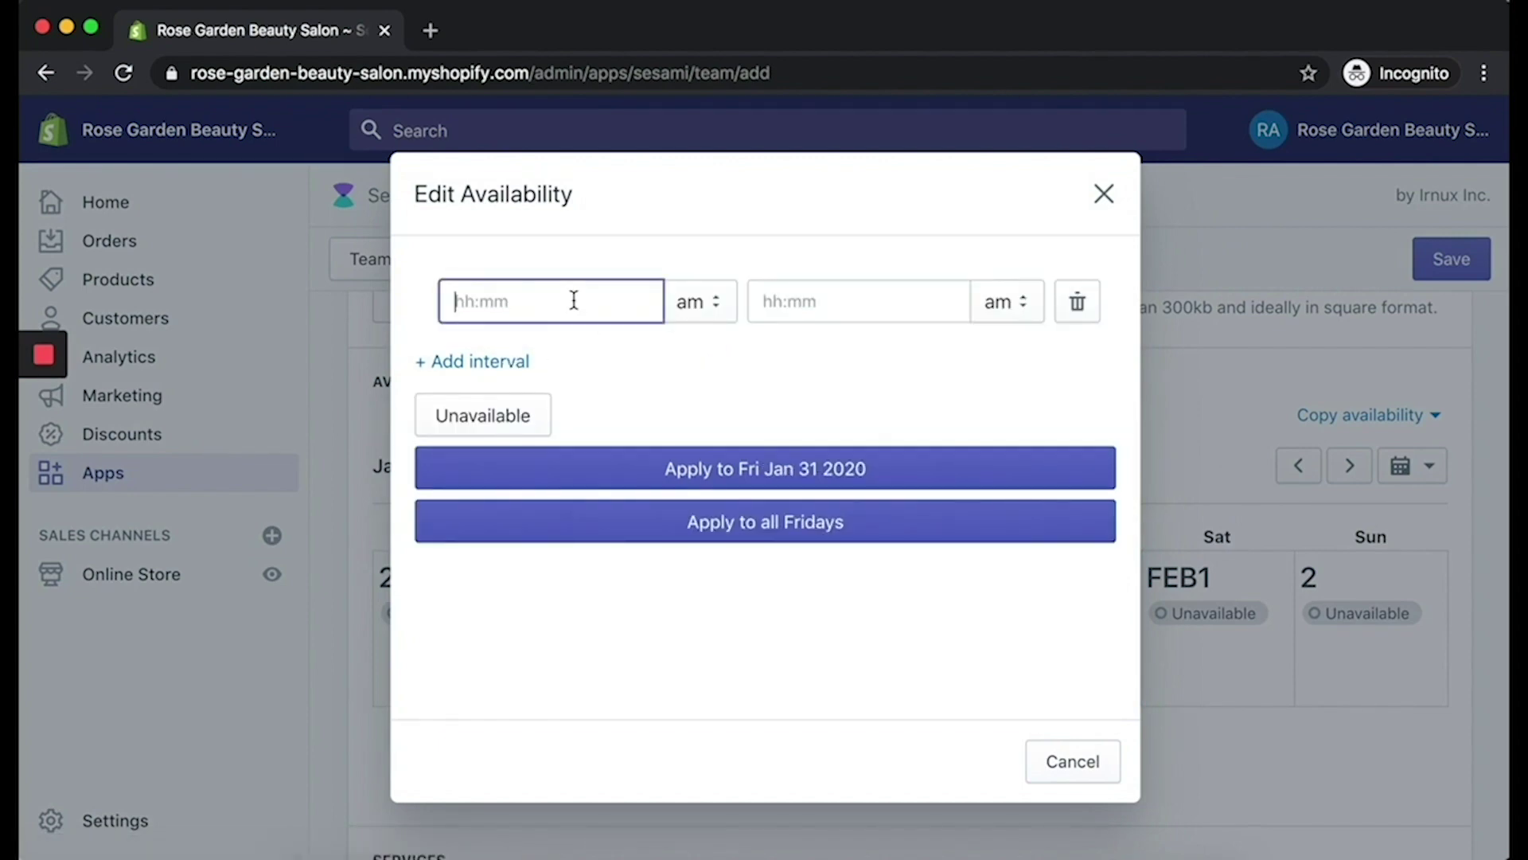
{"action": "type", "text": "9"}
{"action": "left_click", "coordinate": [815, 306]}
{"action": "type", "text": "6"}
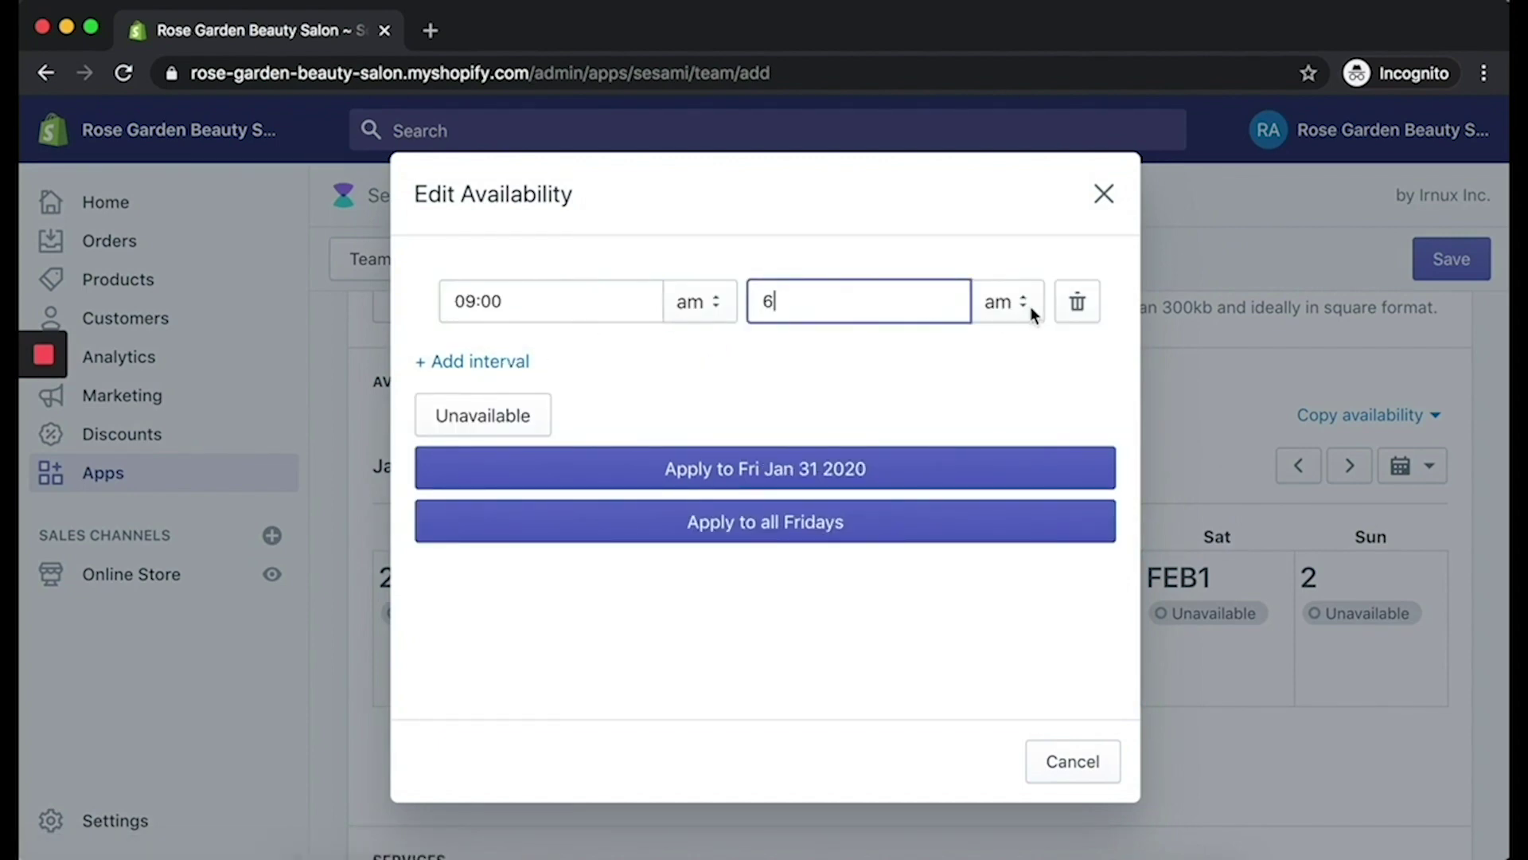
{"action": "left_click", "coordinate": [1047, 306]}
{"action": "left_click", "coordinate": [1016, 338]}
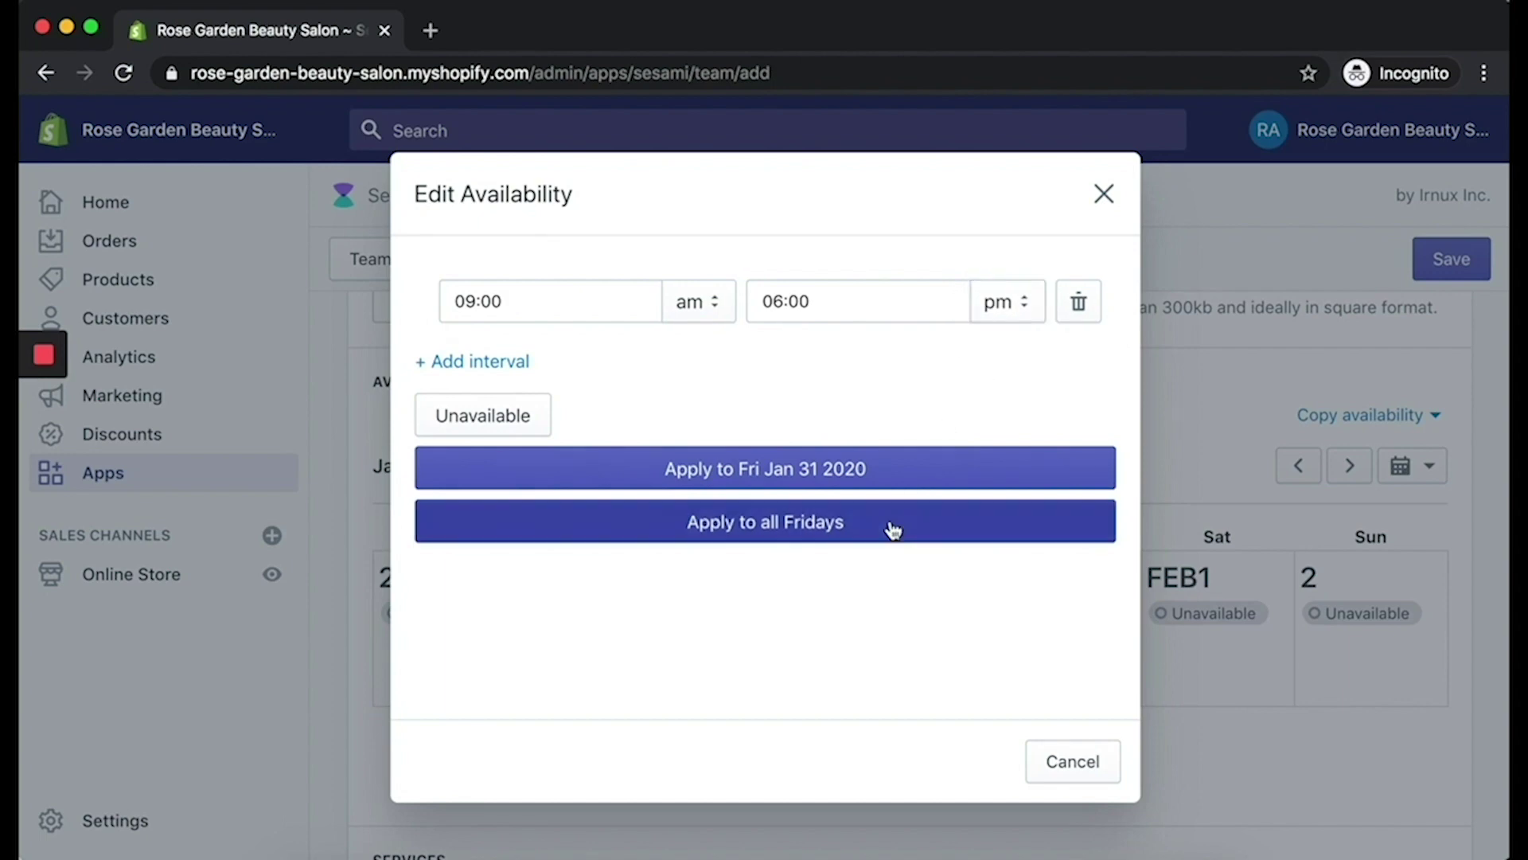
{"action": "left_click", "coordinate": [890, 522]}
Step: Set Saturdays to 10:00 am–2:00 pm and apply it to all Saturdays
{"action": "left_click", "coordinate": [1209, 634]}
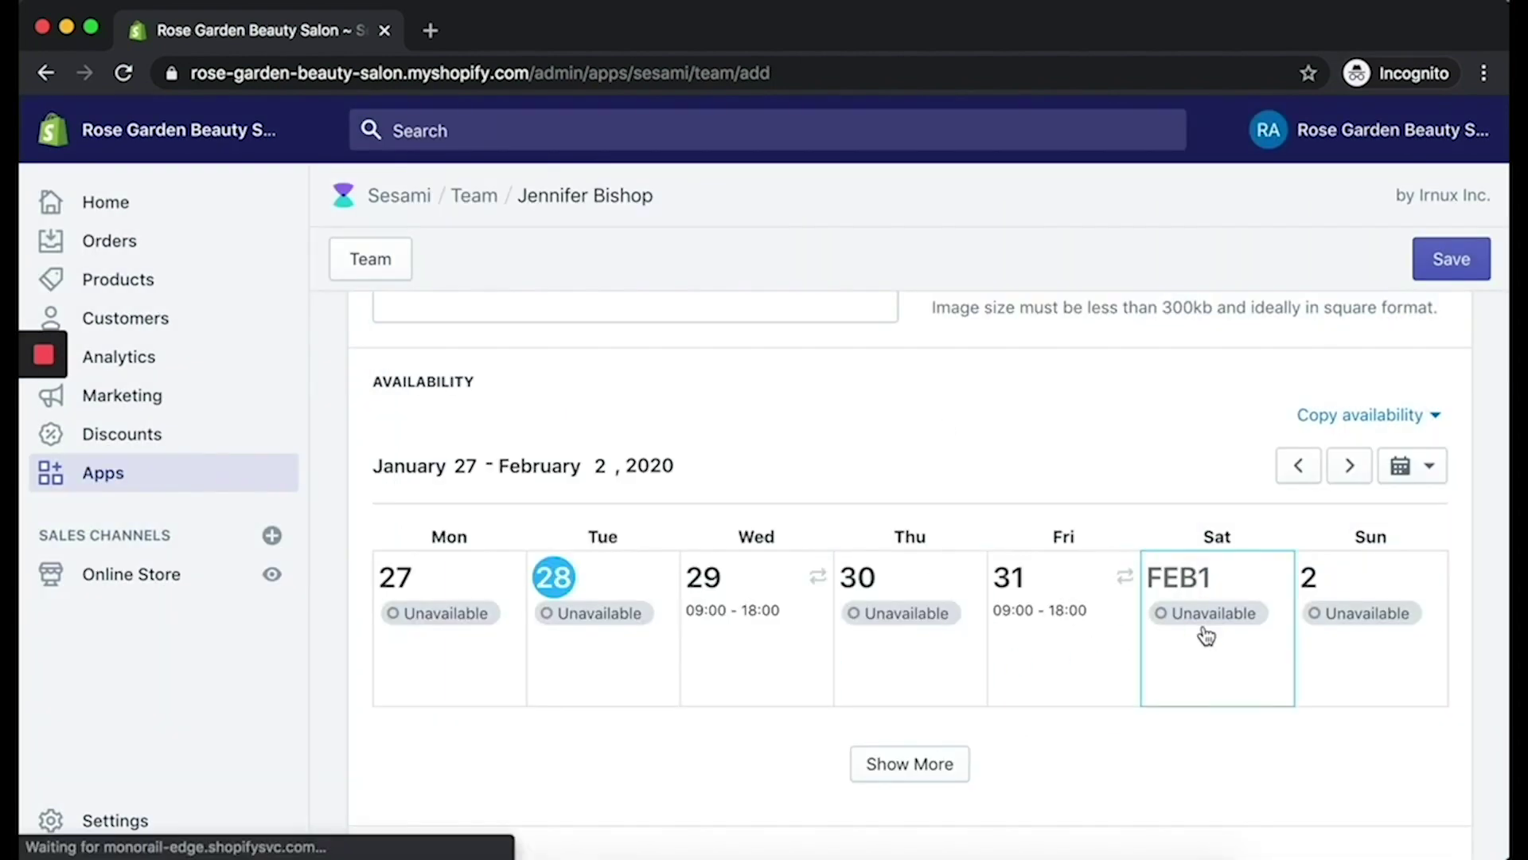
{"action": "left_click", "coordinate": [524, 361]}
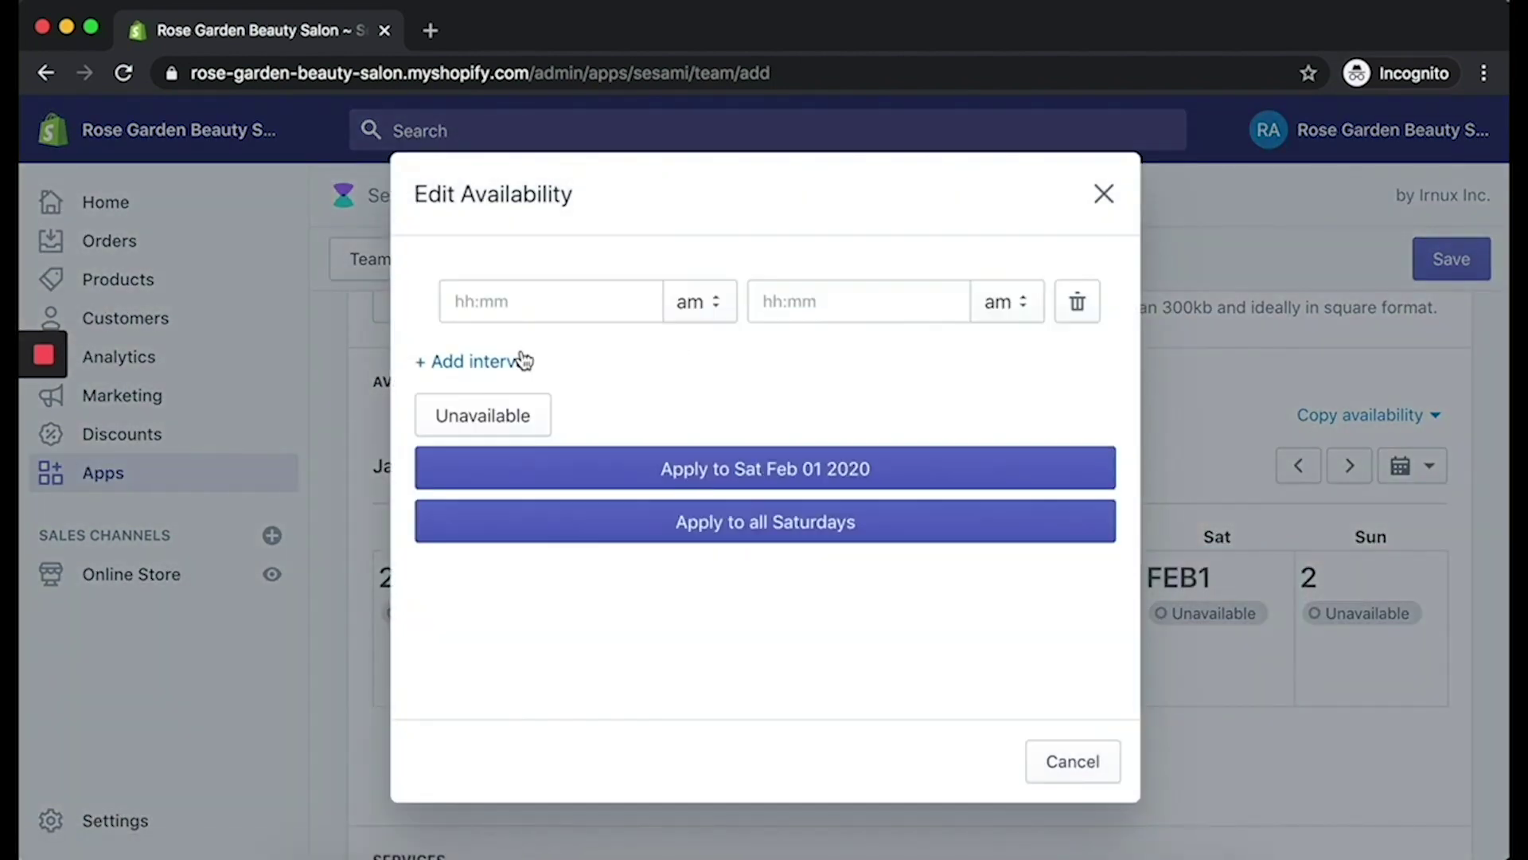
{"action": "left_click", "coordinate": [569, 311]}
{"action": "type", "text": "10"}
{"action": "left_click", "coordinate": [832, 302]}
{"action": "type", "text": "2"}
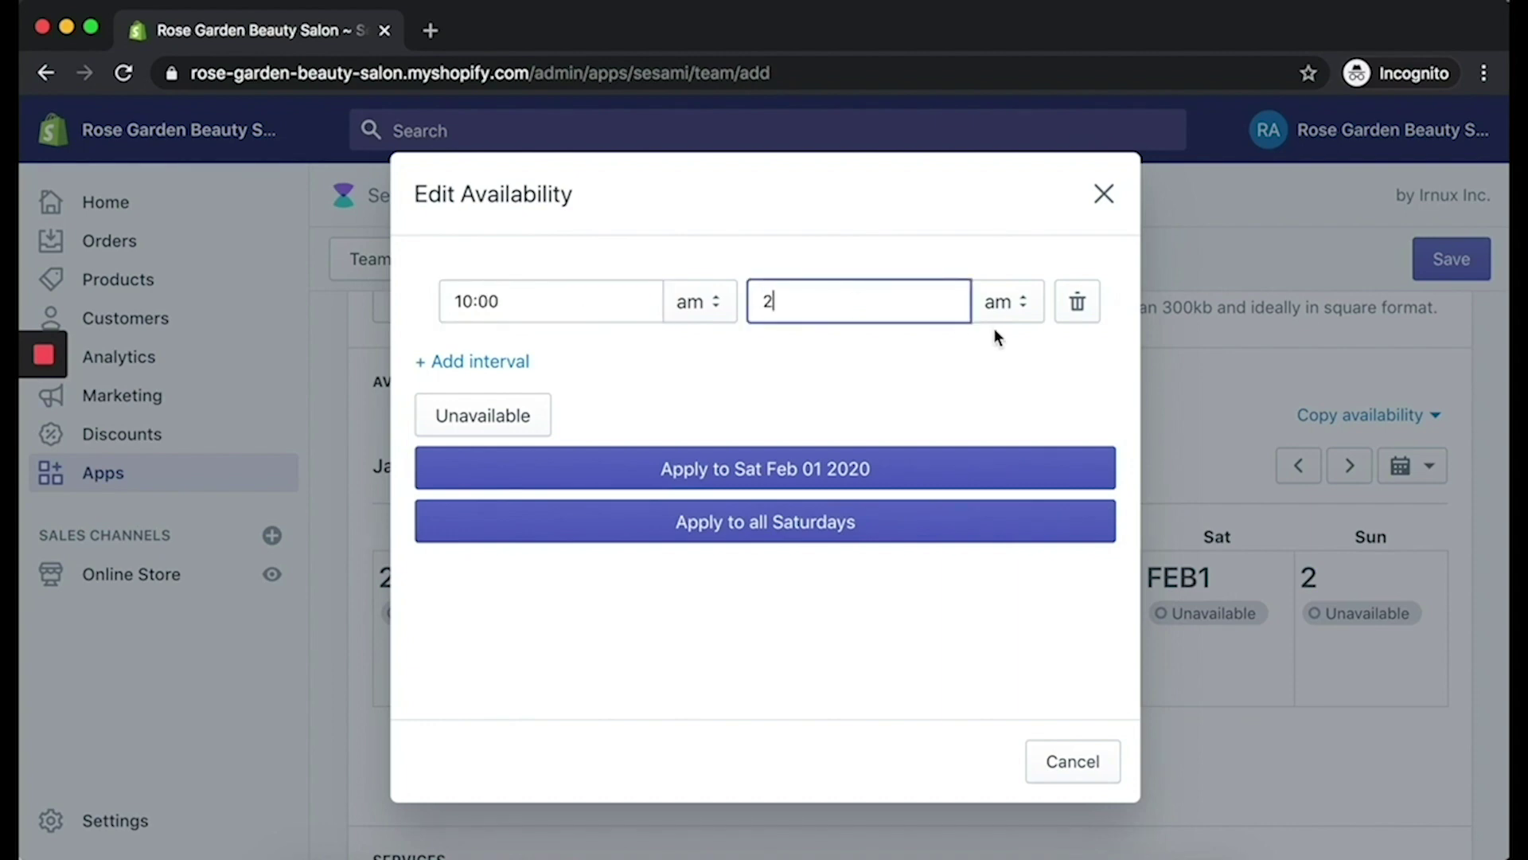
{"action": "left_click", "coordinate": [996, 302]}
{"action": "left_click", "coordinate": [1002, 328]}
{"action": "left_click", "coordinate": [920, 524]}
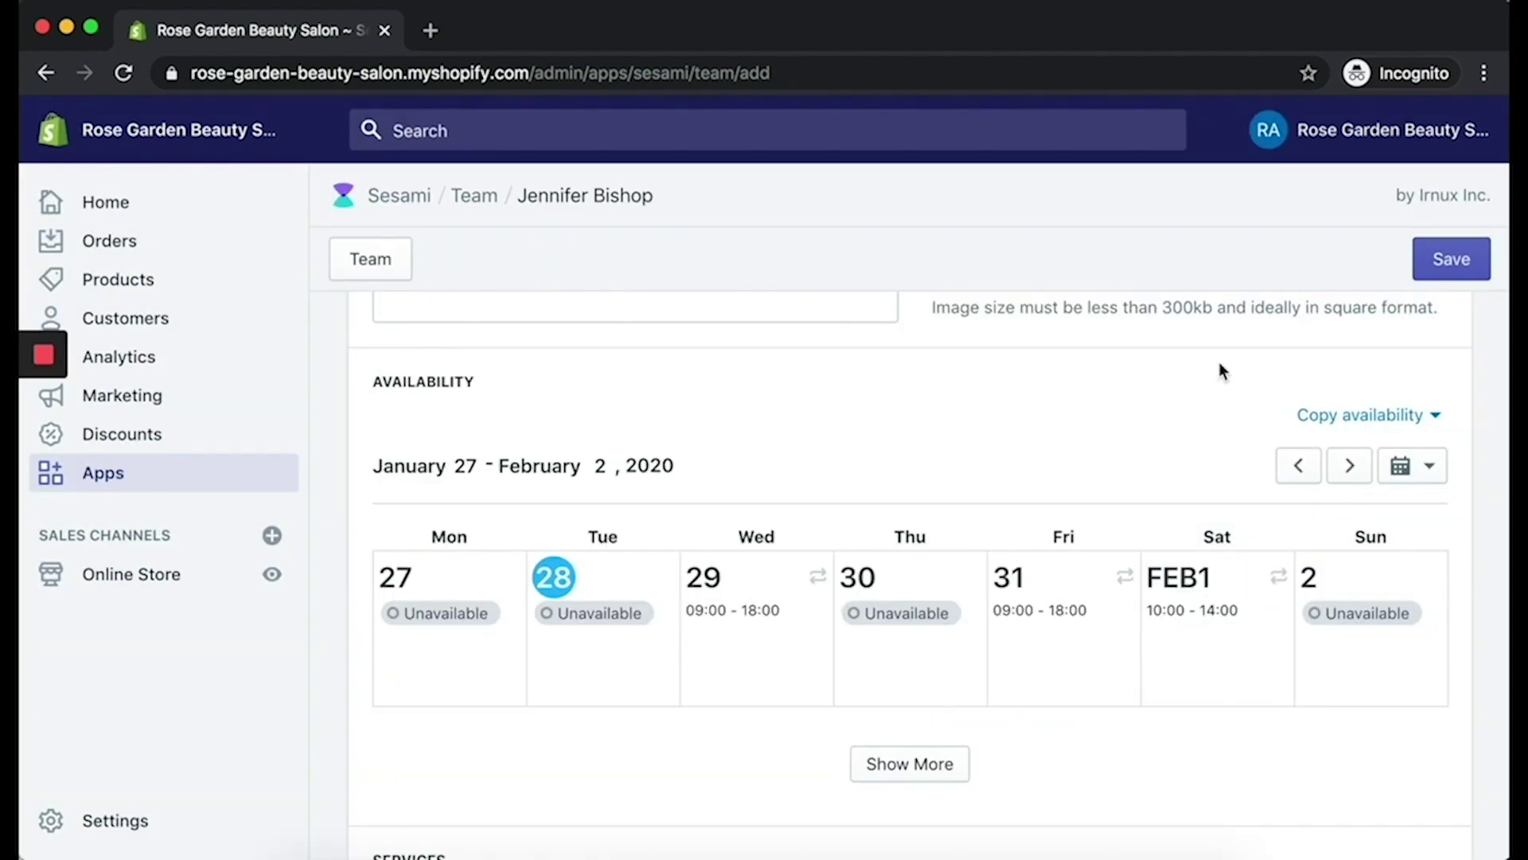
{"action": "scroll", "coordinate": [812, 560], "scroll_direction": "down", "scroll_amount": 2}
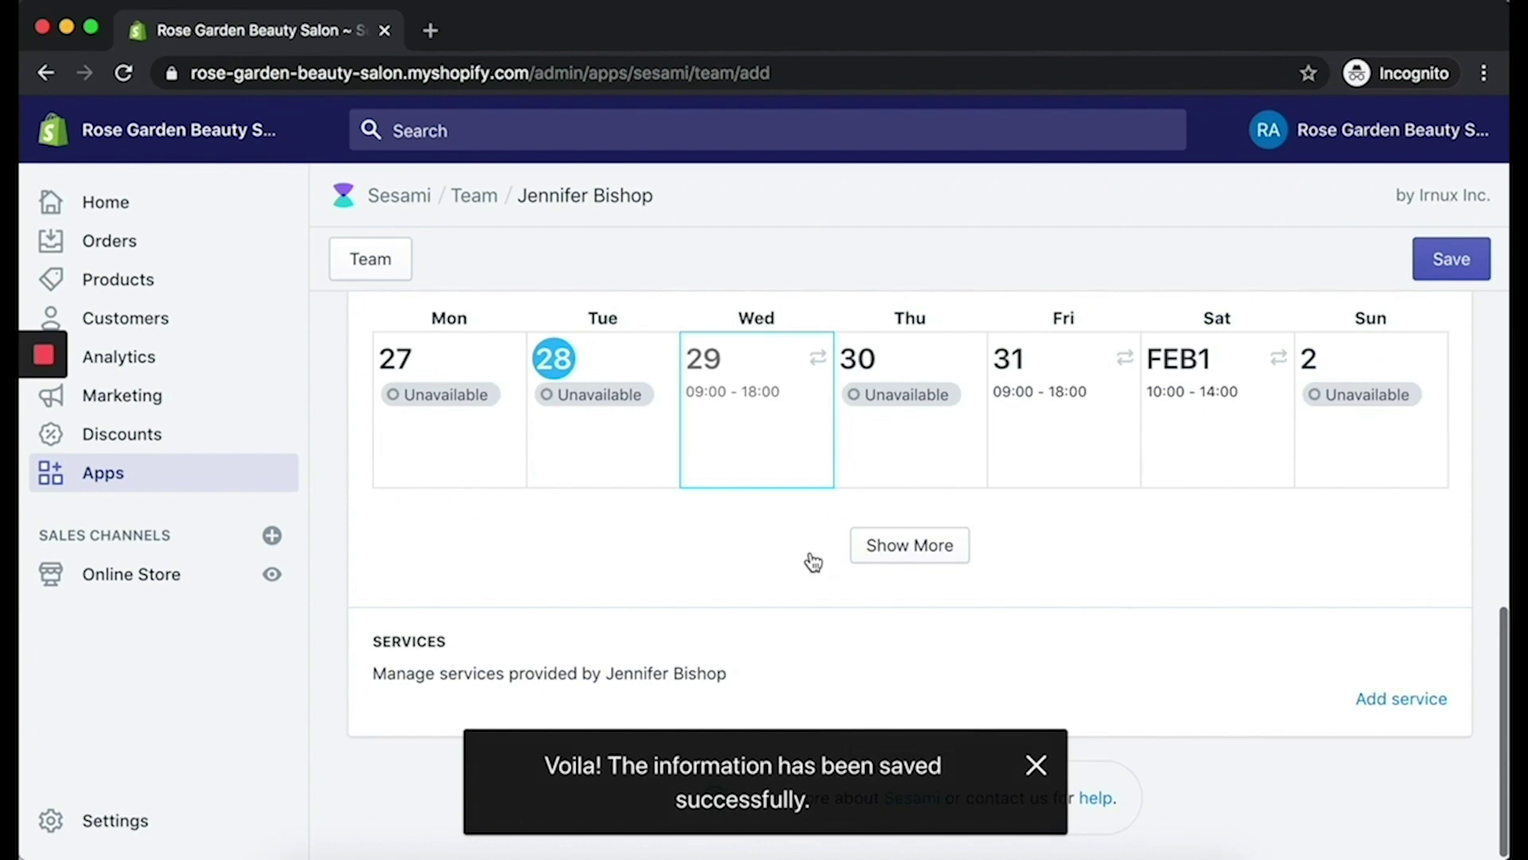
{"action": "scroll", "coordinate": [812, 561], "scroll_direction": "up", "scroll_amount": 8}
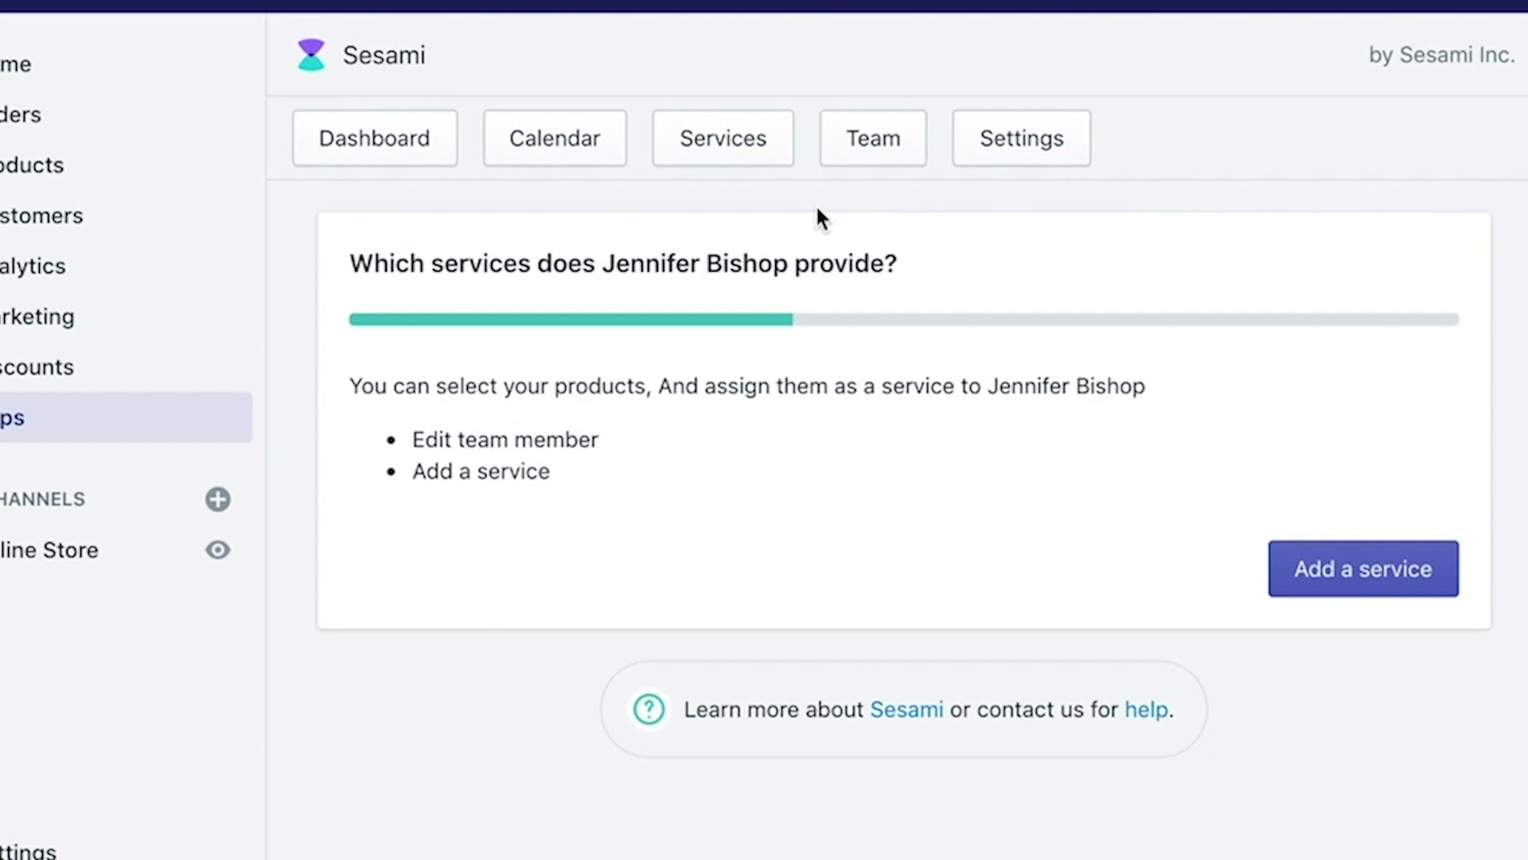
Step: Add the Haircuts & Styles product as a Sesami service
{"action": "left_click", "coordinate": [738, 153]}
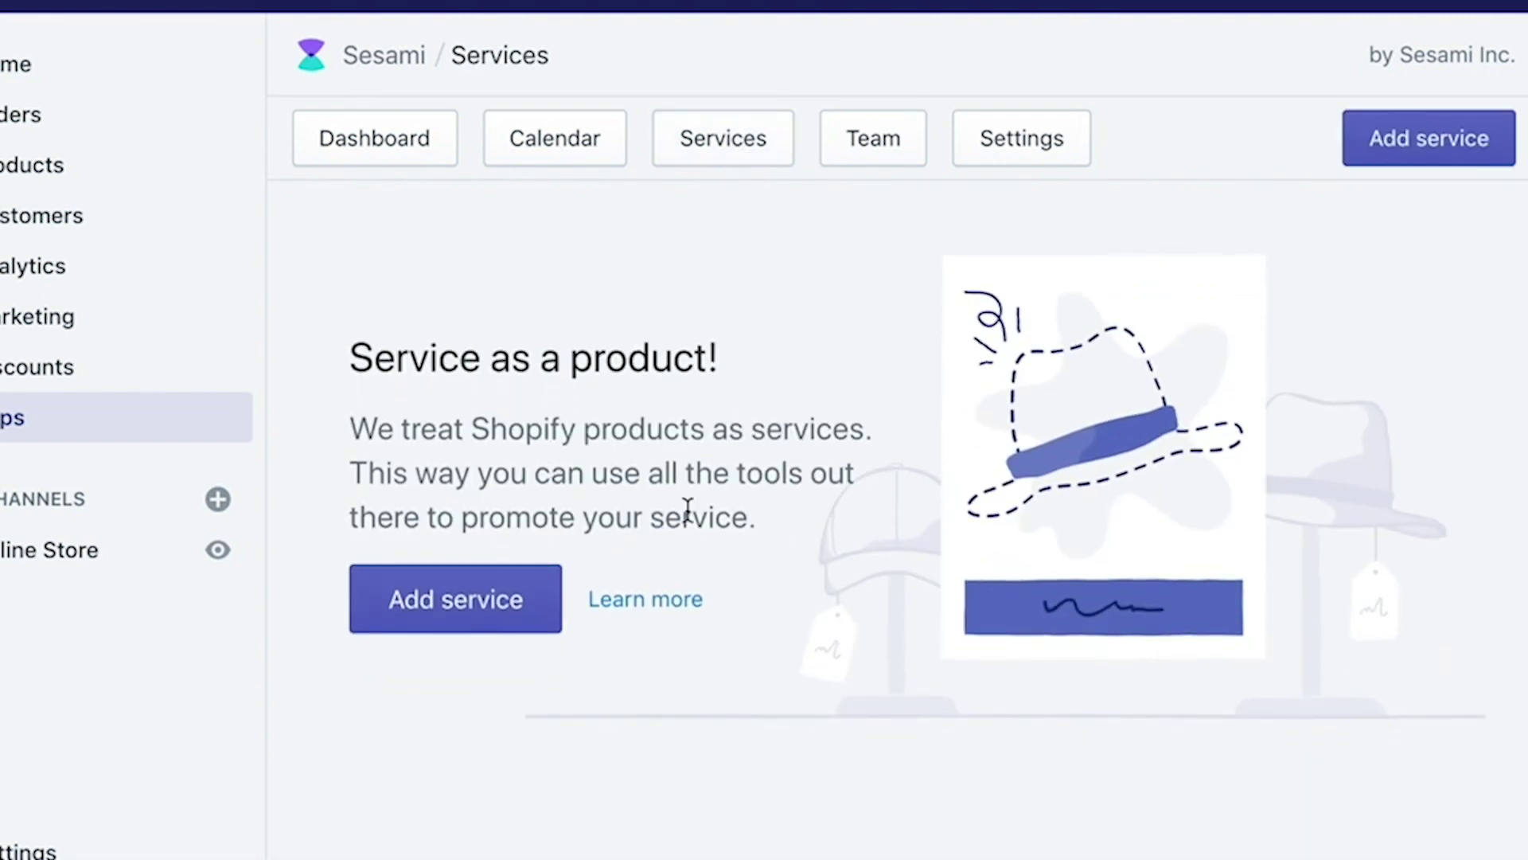
{"action": "left_click", "coordinate": [499, 611]}
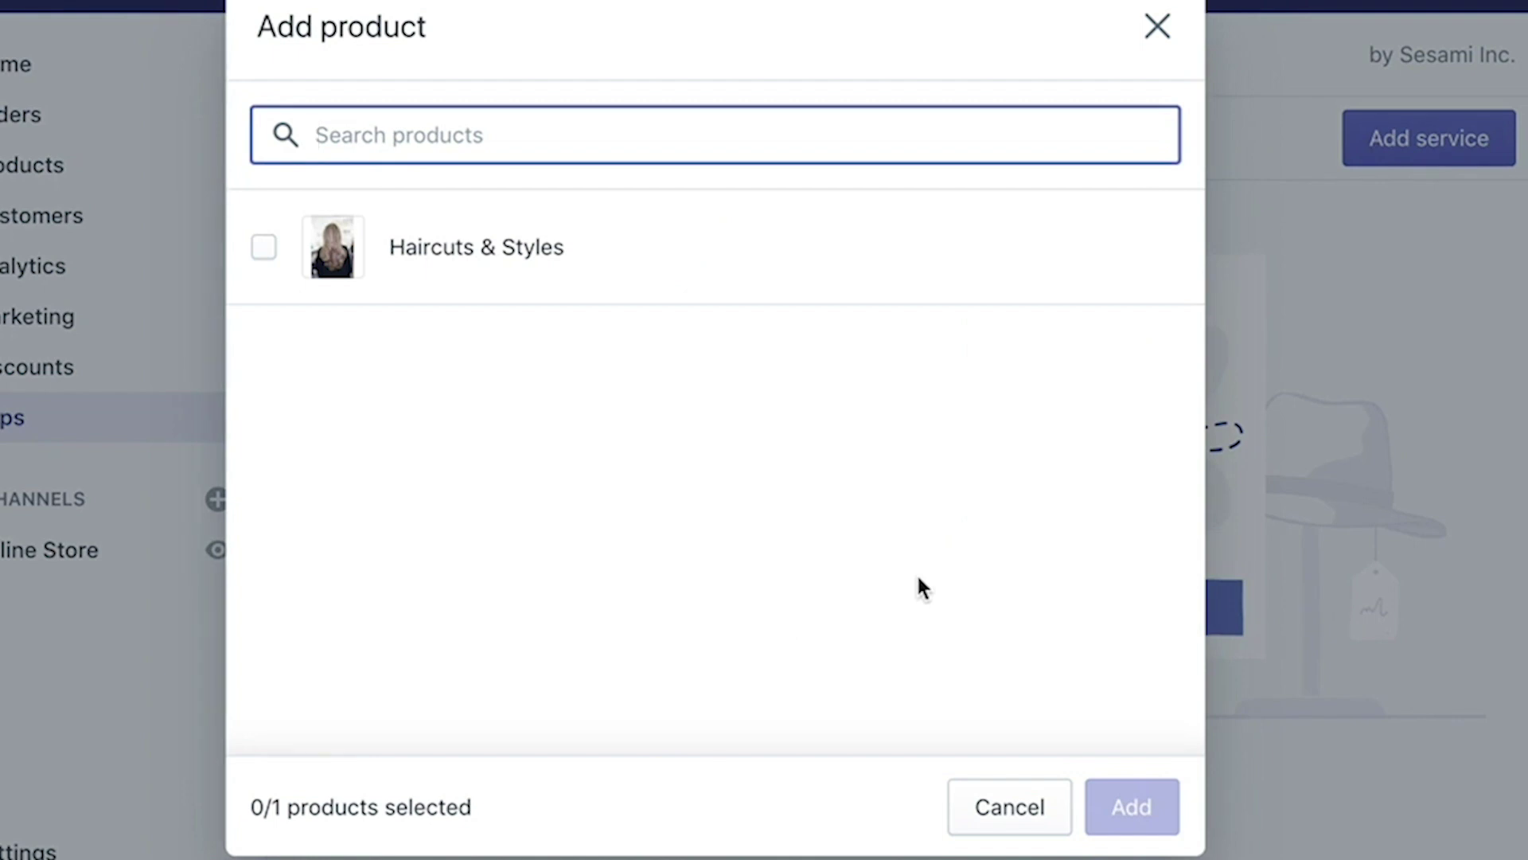
{"action": "left_click", "coordinate": [258, 251]}
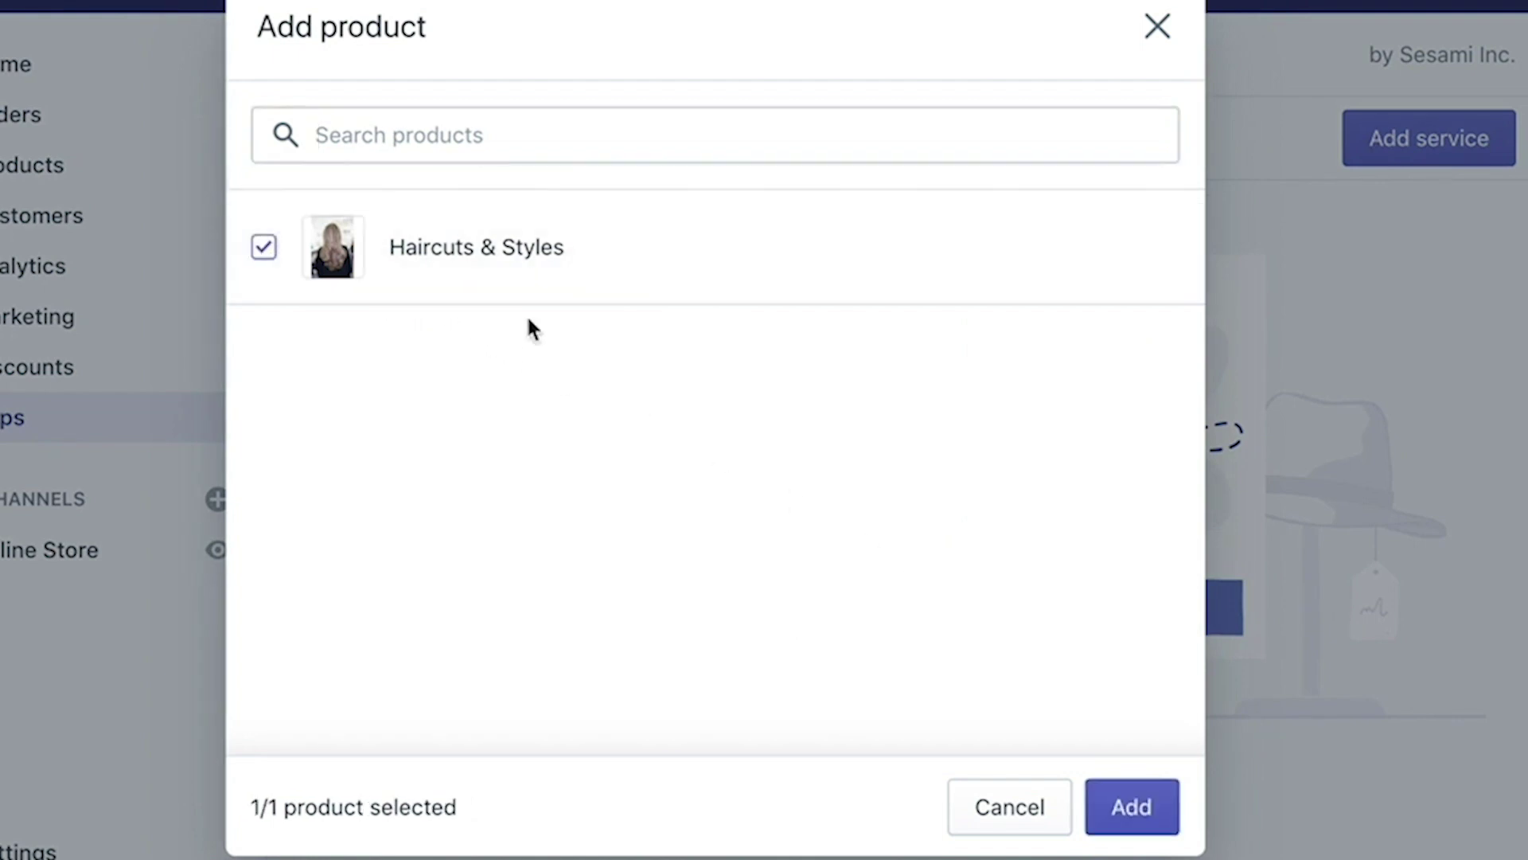
{"action": "left_click", "coordinate": [1136, 808]}
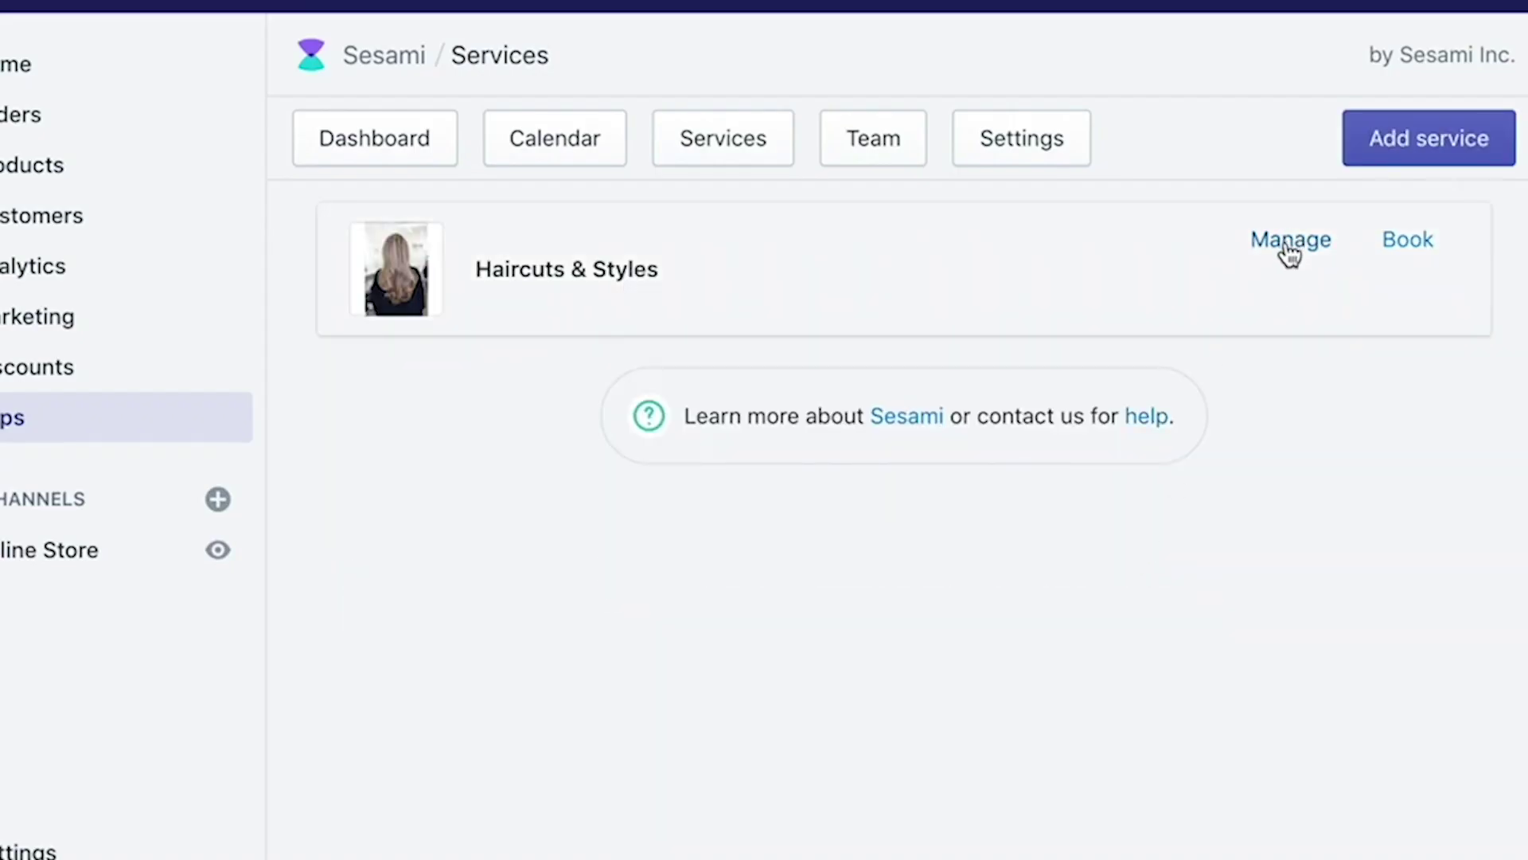
Step: Review the Haircuts & Styles service settings and save them
{"action": "left_click", "coordinate": [1289, 243]}
{"action": "scroll", "coordinate": [924, 517], "scroll_direction": "down", "scroll_amount": 4}
{"action": "scroll", "coordinate": [805, 575], "scroll_direction": "down", "scroll_amount": 5}
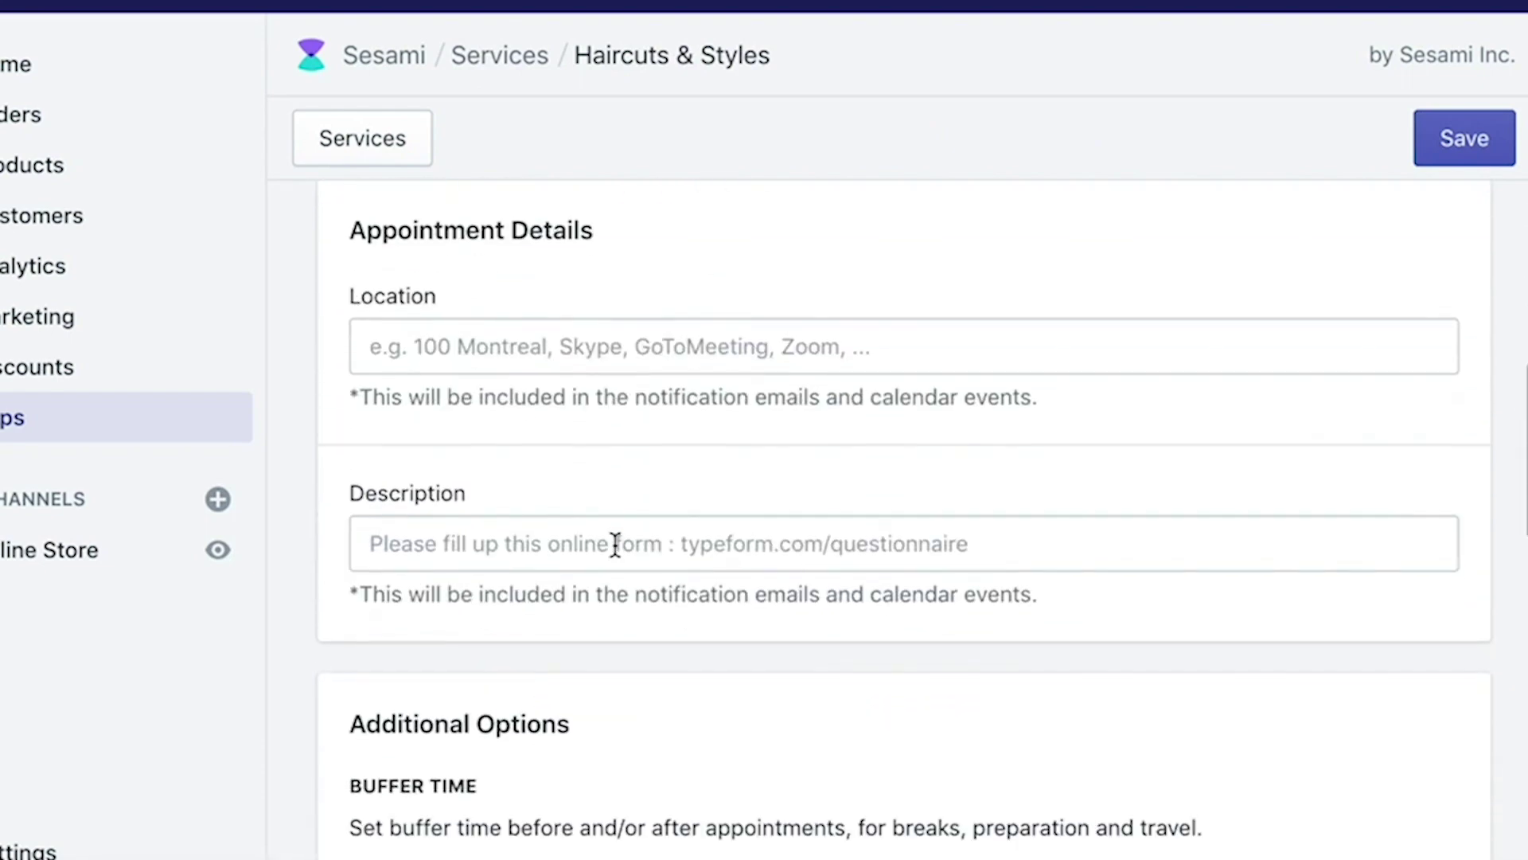
{"action": "scroll", "coordinate": [652, 448], "scroll_direction": "down", "scroll_amount": 12}
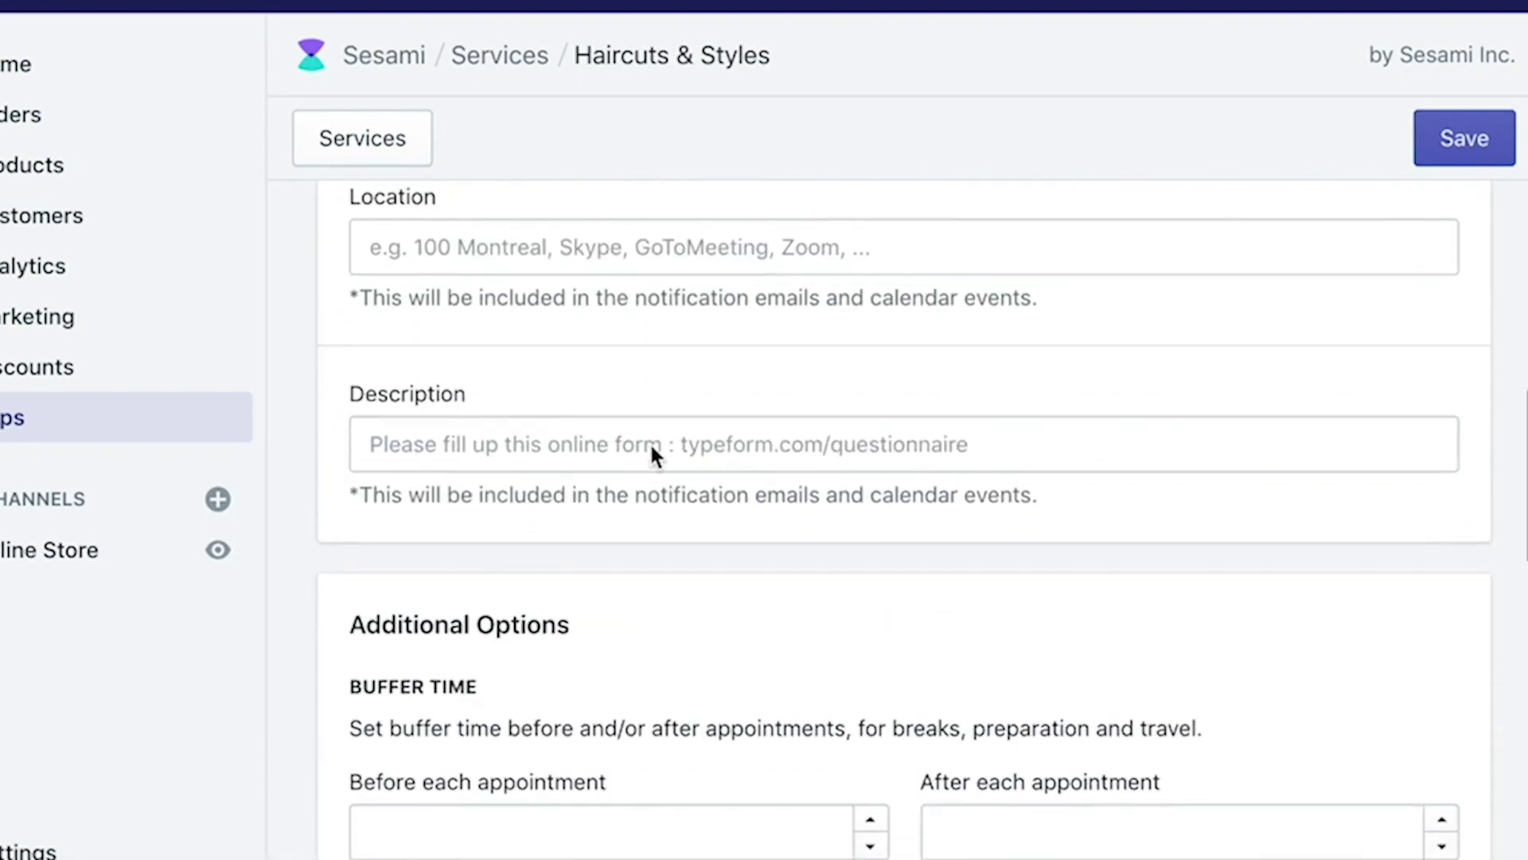
{"action": "scroll", "coordinate": [651, 454], "scroll_direction": "down", "scroll_amount": 5}
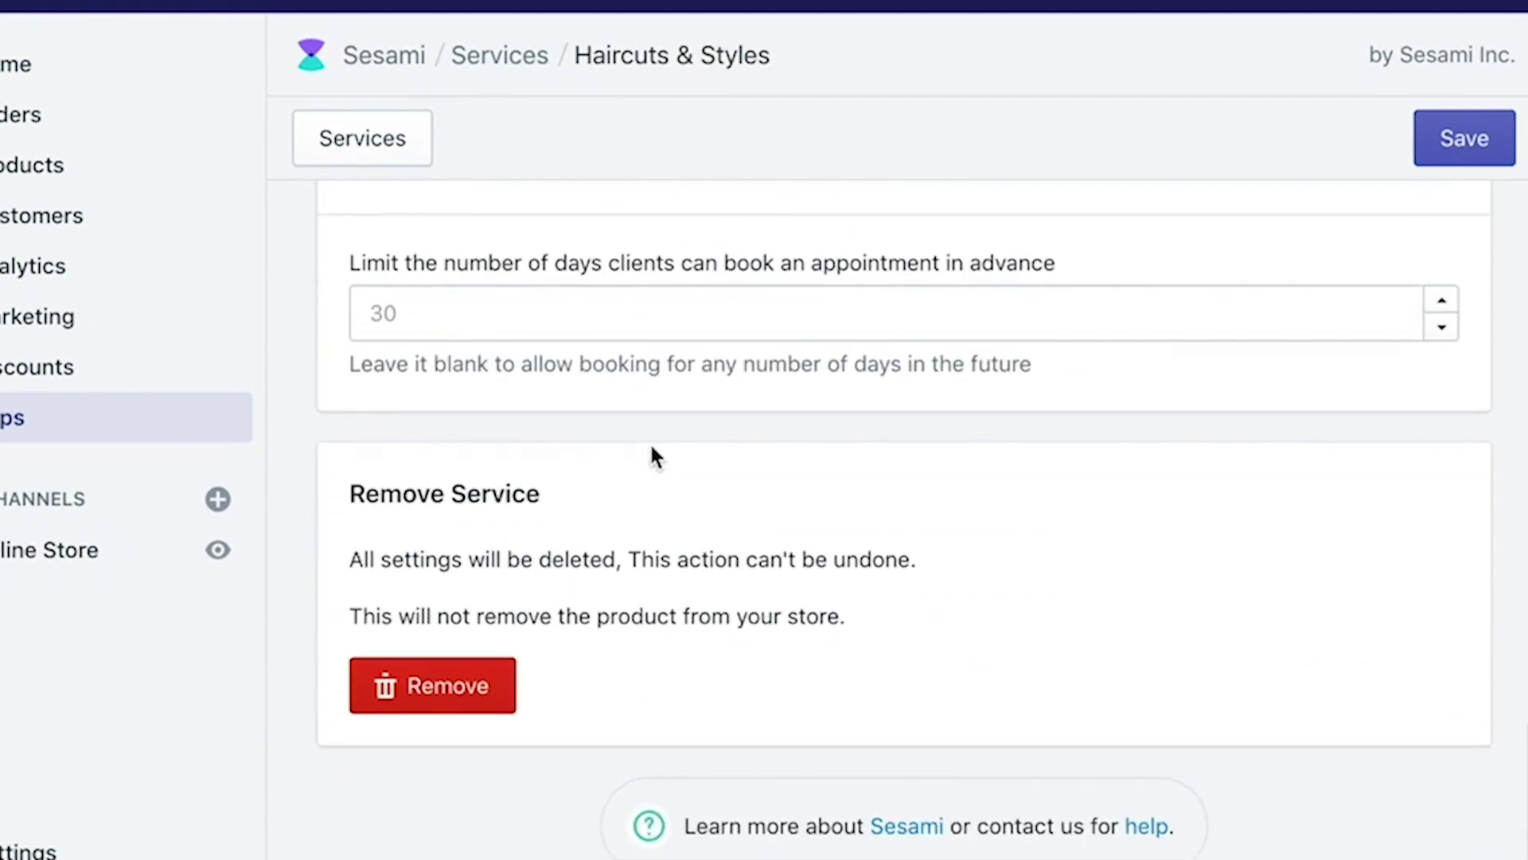
{"action": "left_click", "coordinate": [1437, 148]}
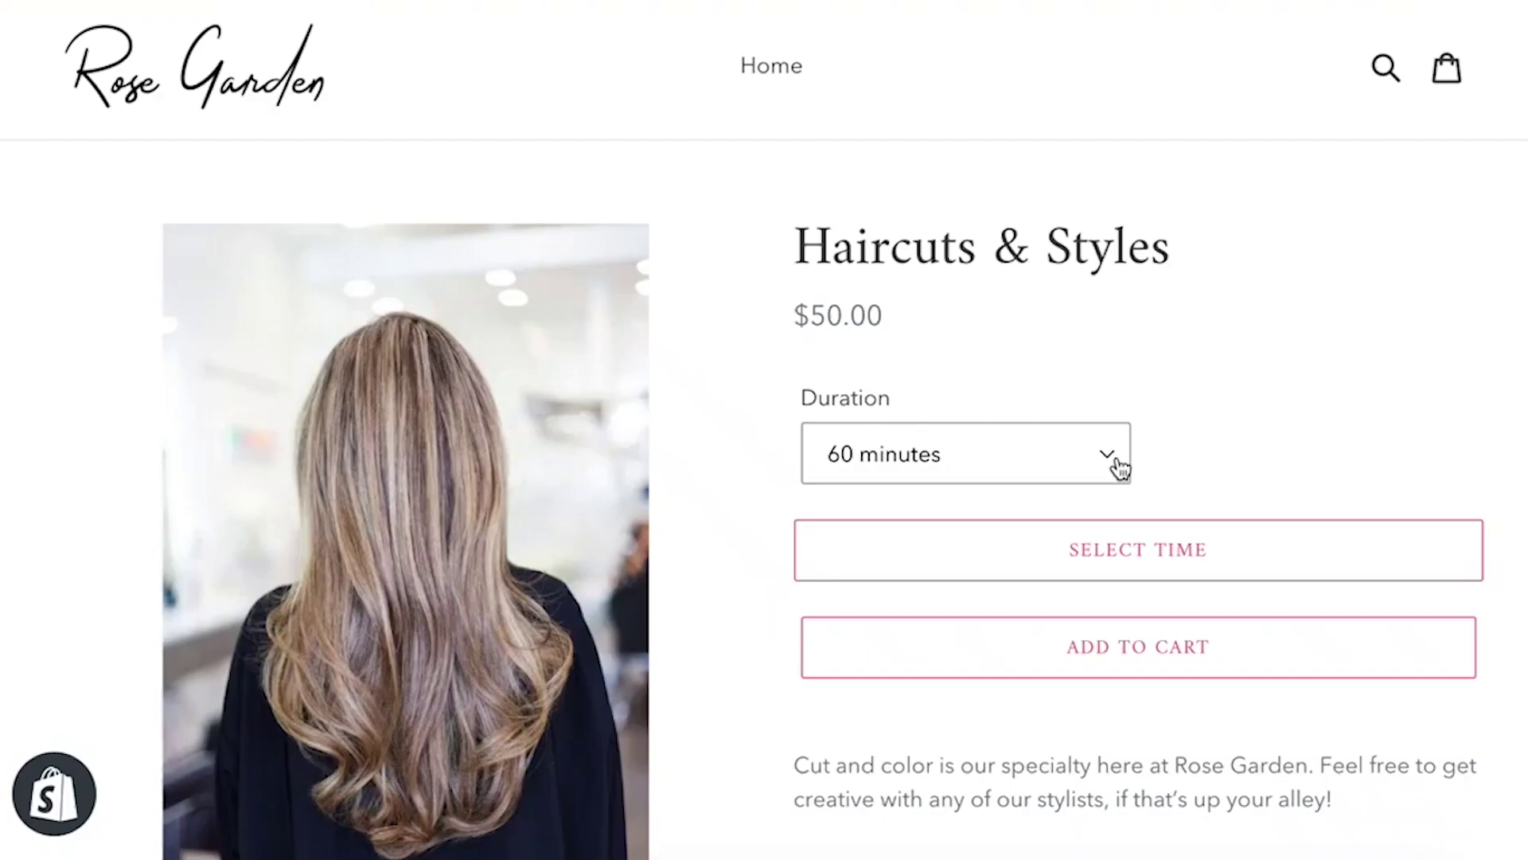
Step: Book a 60-minute Haircuts & Styles slot on Wednesday 11 at 10:00am into the cart
{"action": "left_click", "coordinate": [1118, 468]}
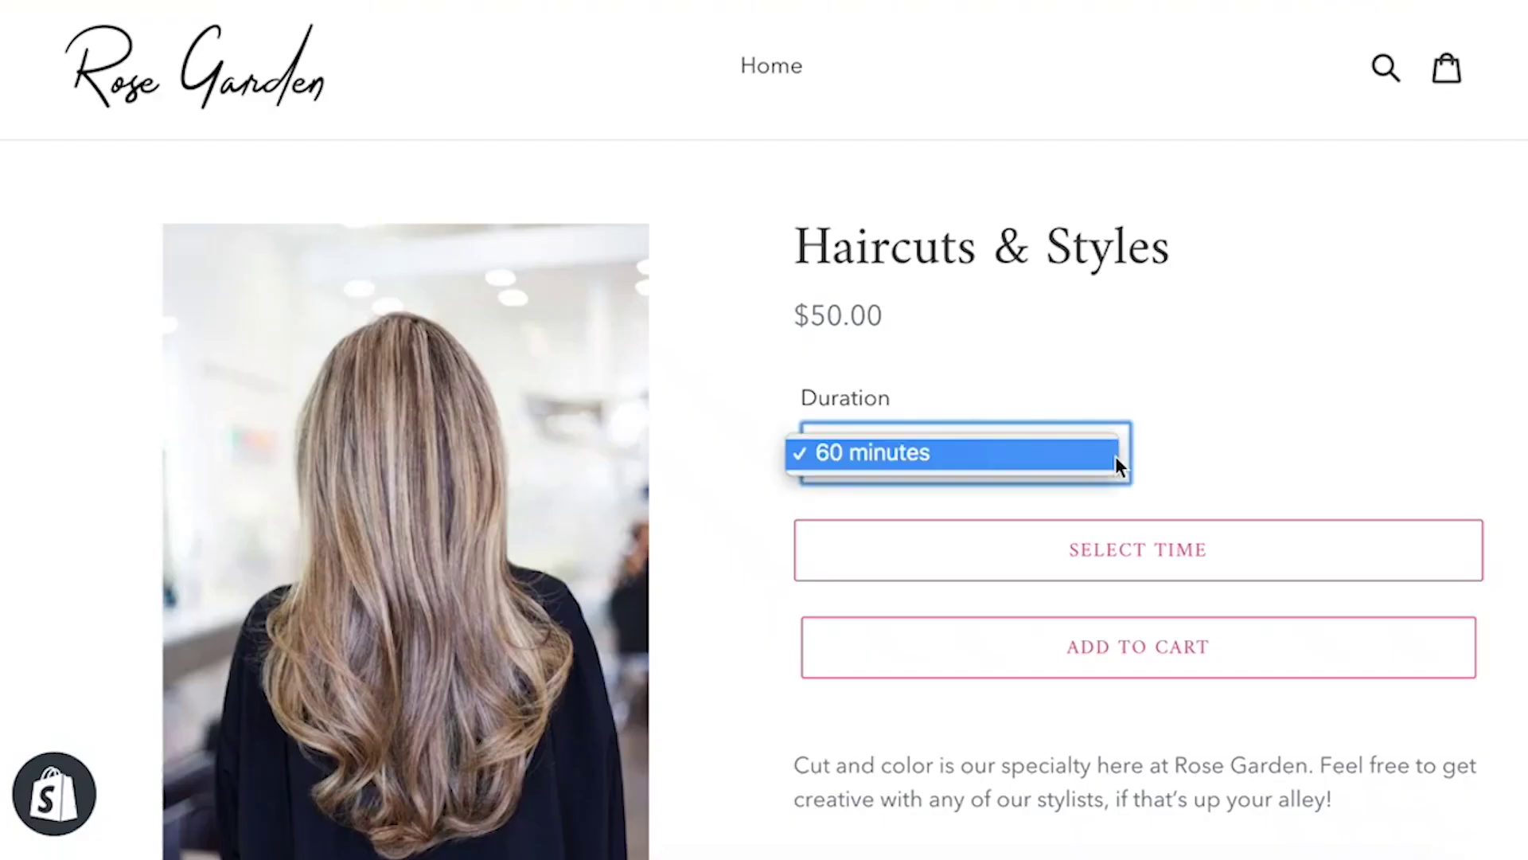
{"action": "left_click", "coordinate": [1115, 457]}
{"action": "left_click", "coordinate": [1186, 549]}
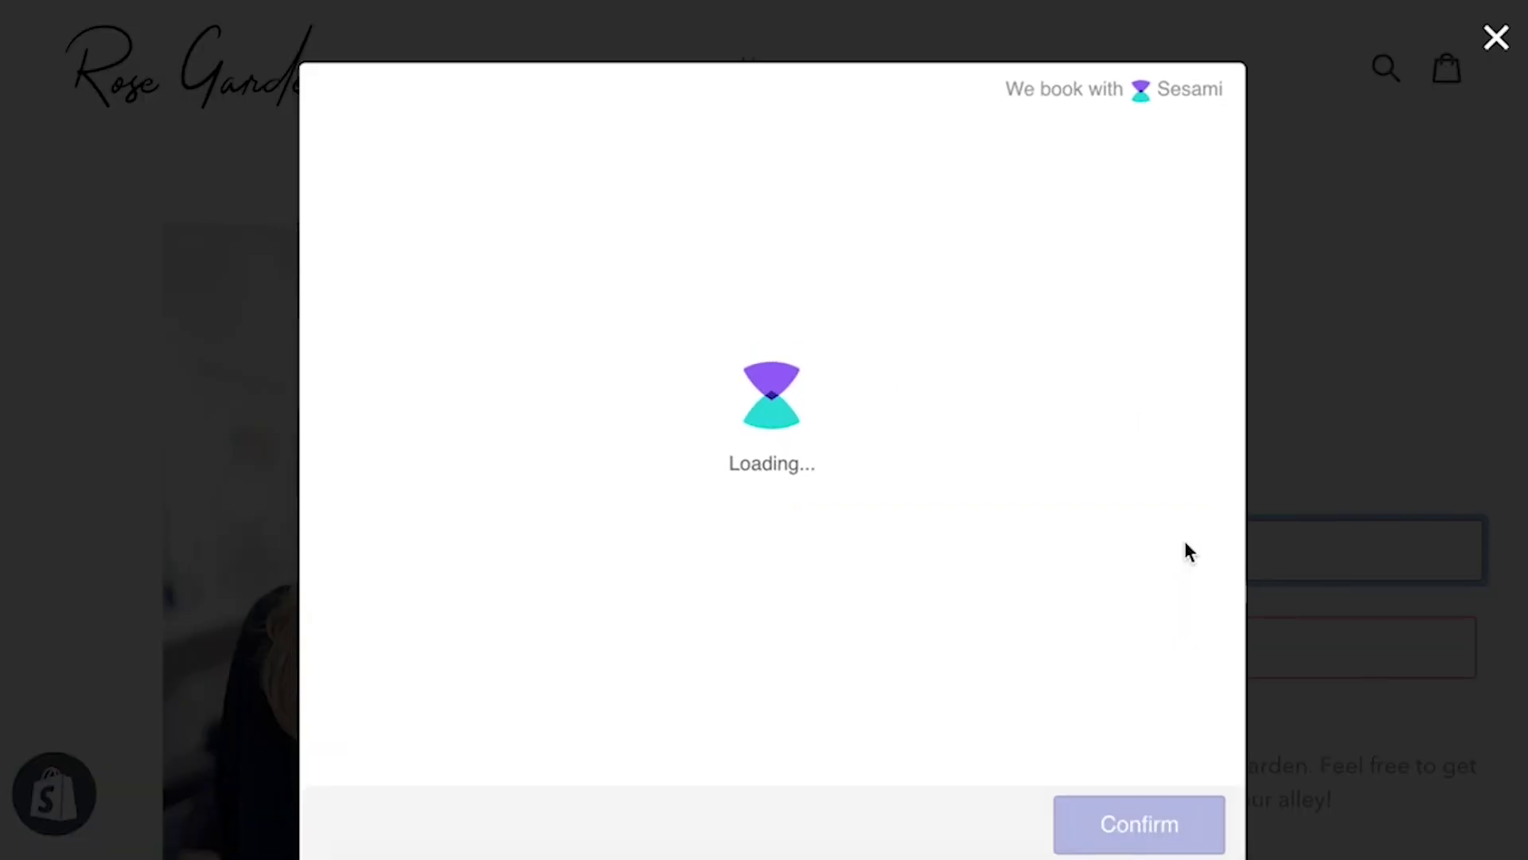
{"action": "left_click", "coordinate": [625, 489]}
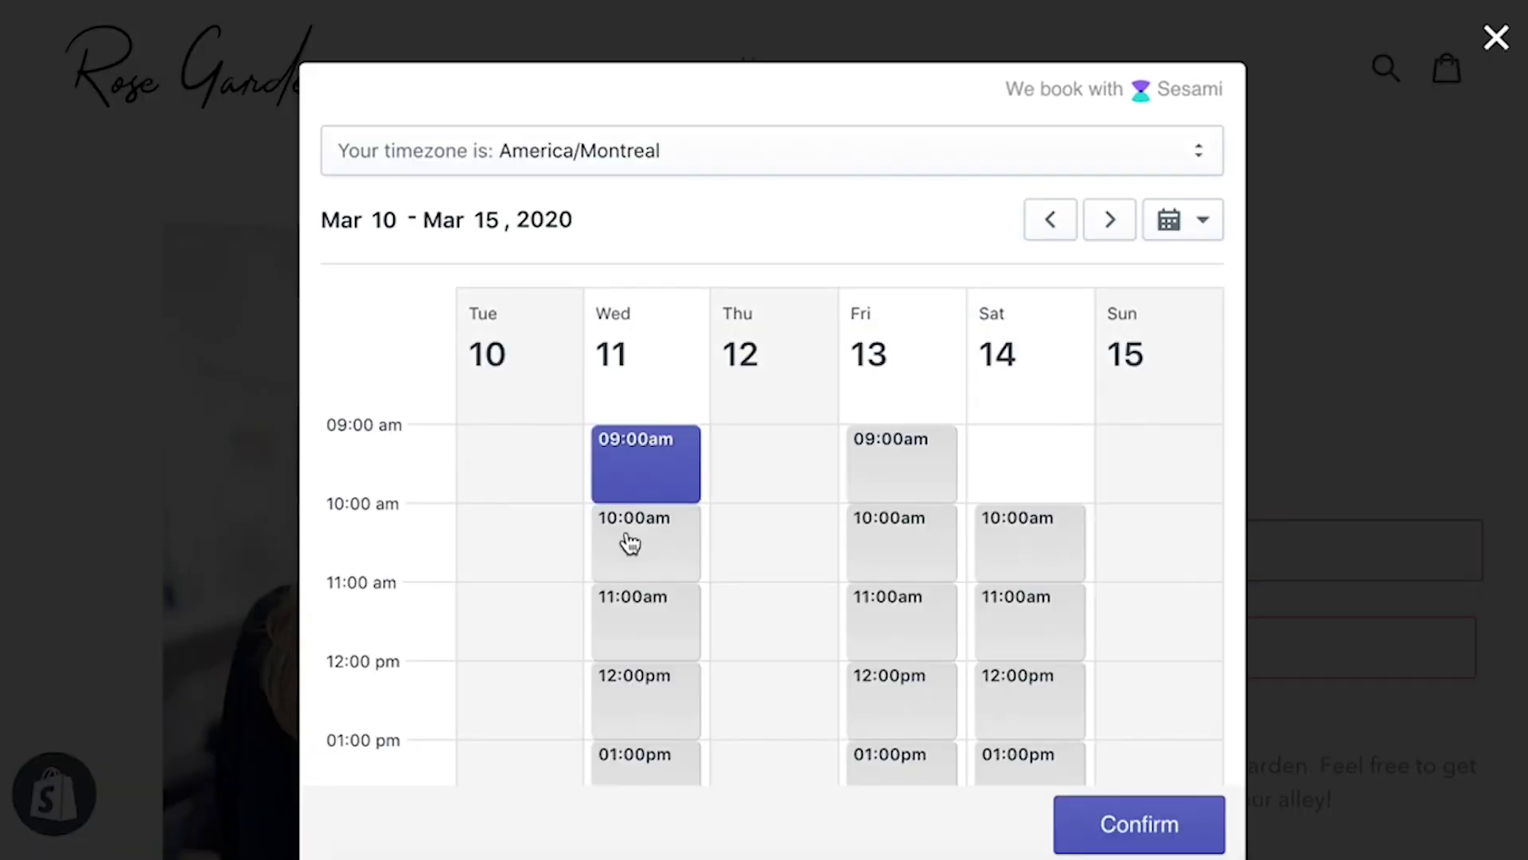
{"action": "left_click", "coordinate": [631, 544]}
{"action": "left_click", "coordinate": [1133, 820]}
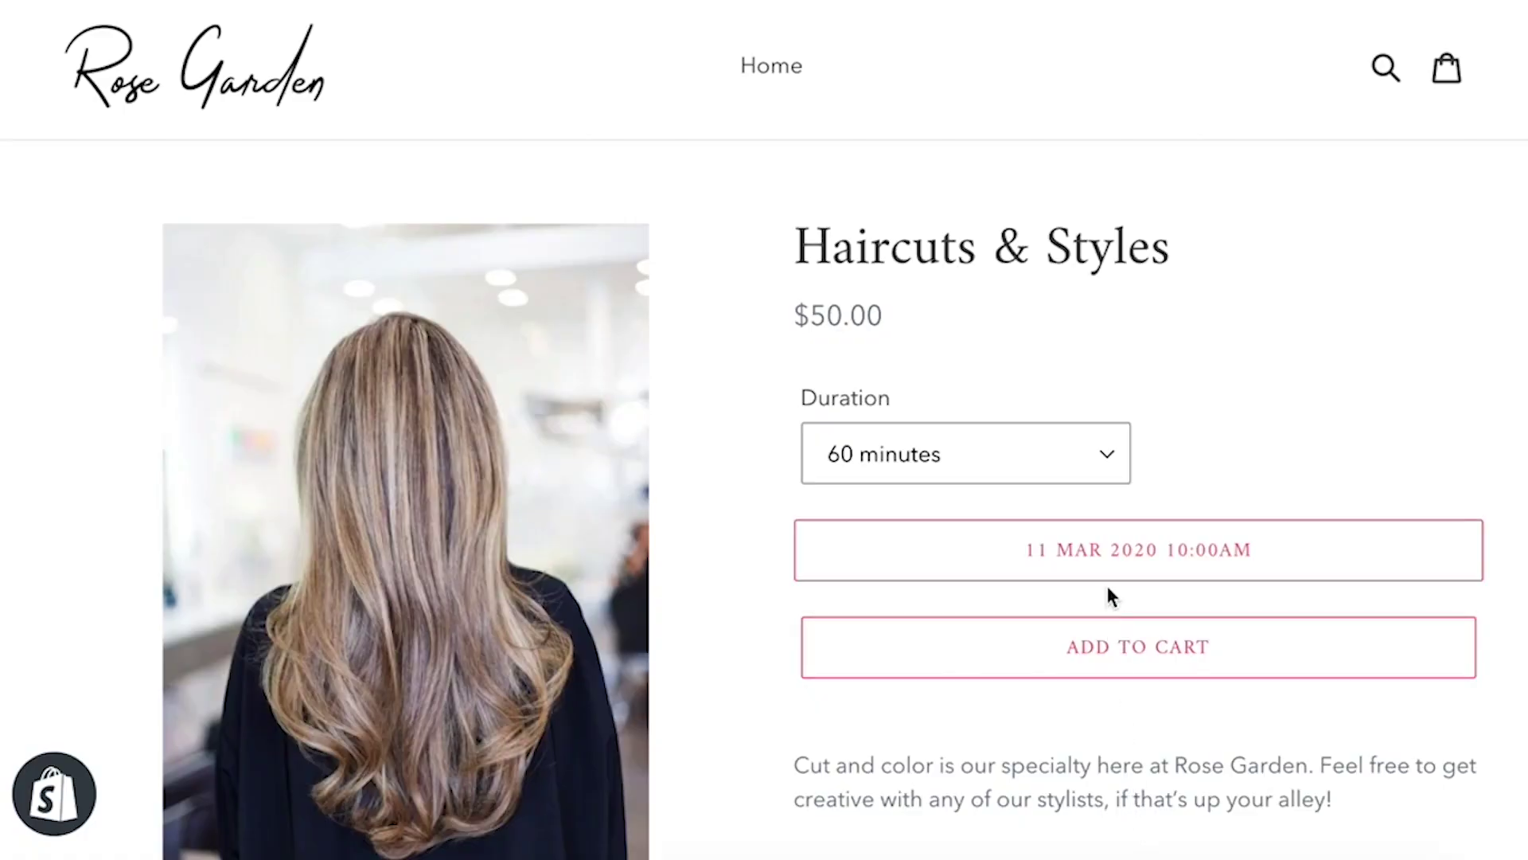
{"action": "left_click", "coordinate": [1100, 640]}
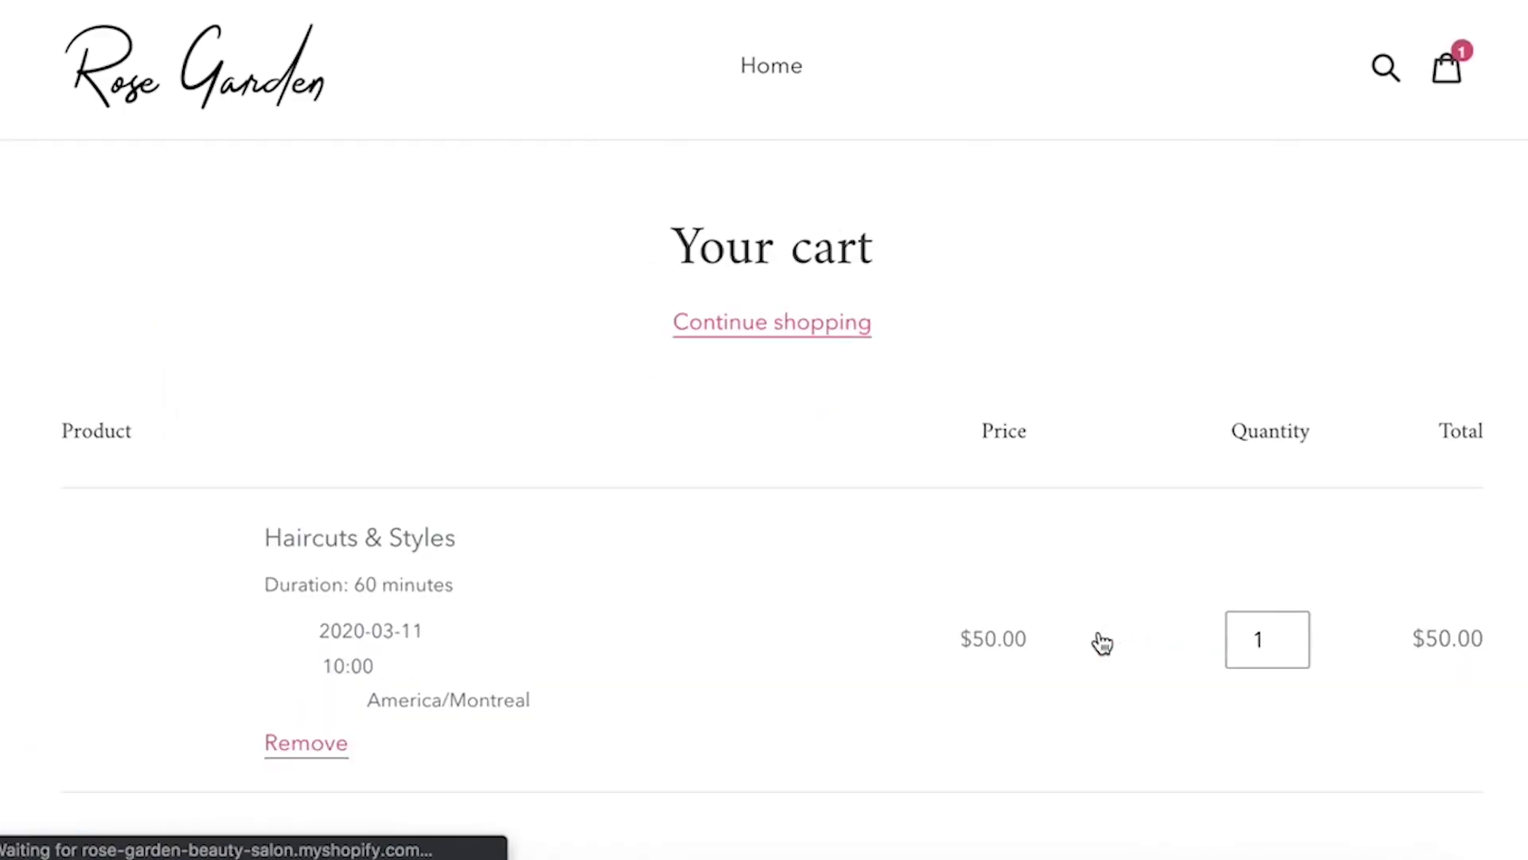